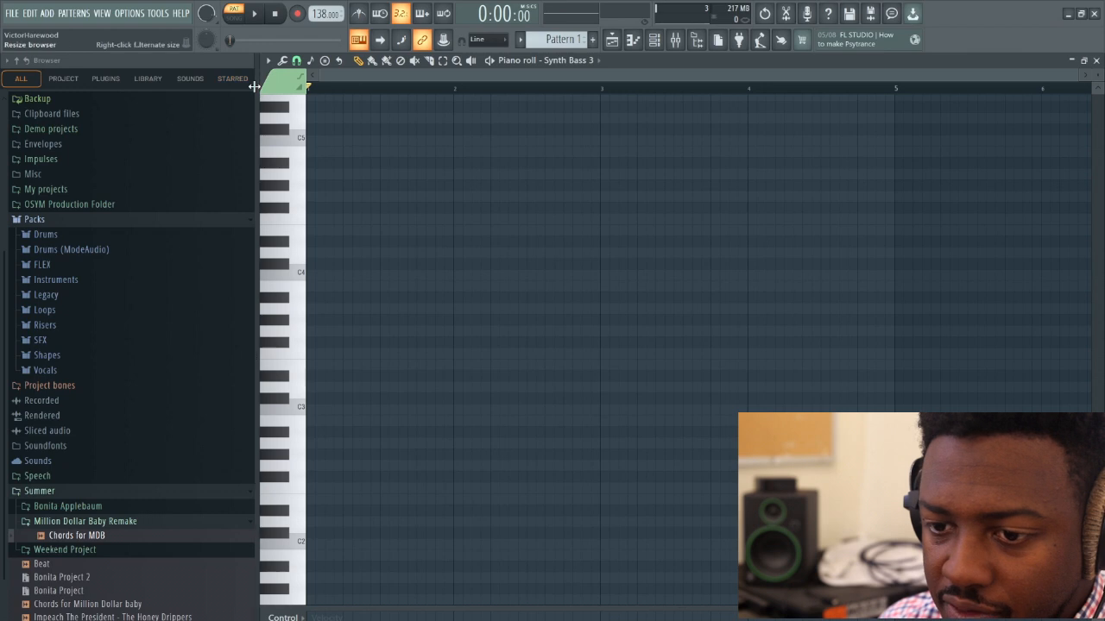
Turn on the metronome and place F#2 bass notes at steps 1, 7 and 13 of bar 1 and step 5 of bar 2
left_click(359, 15)
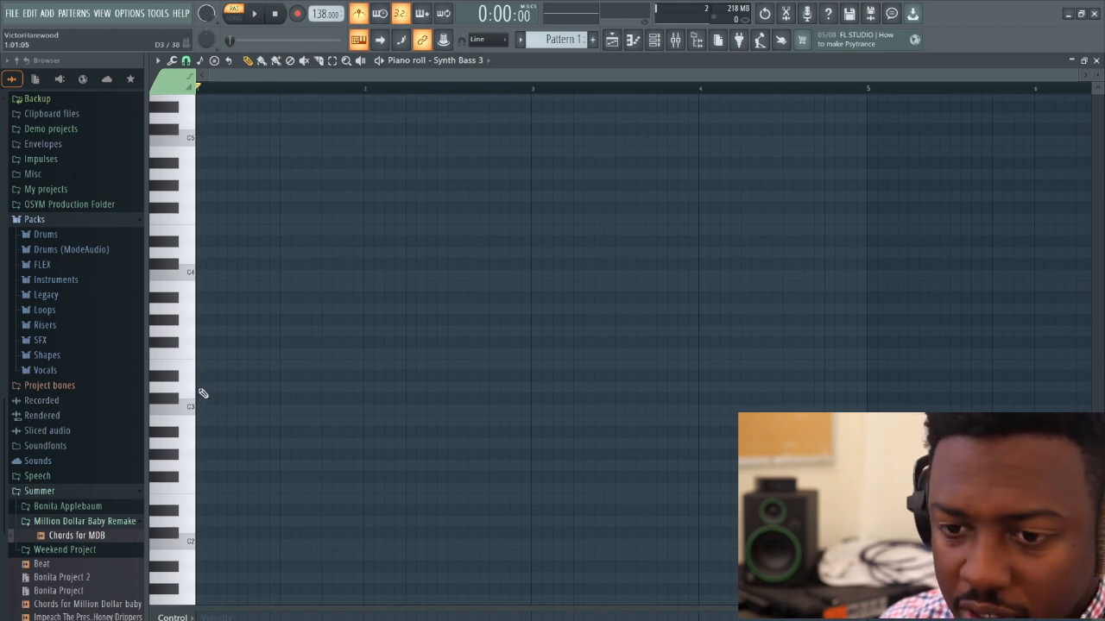
left_click(170, 346)
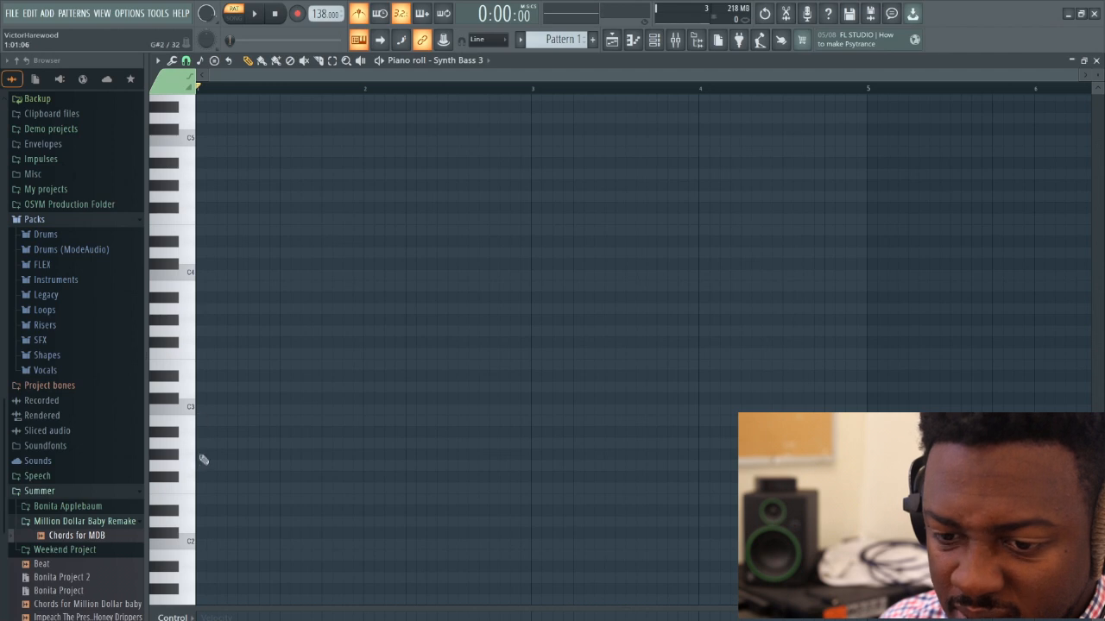
left_click(179, 482)
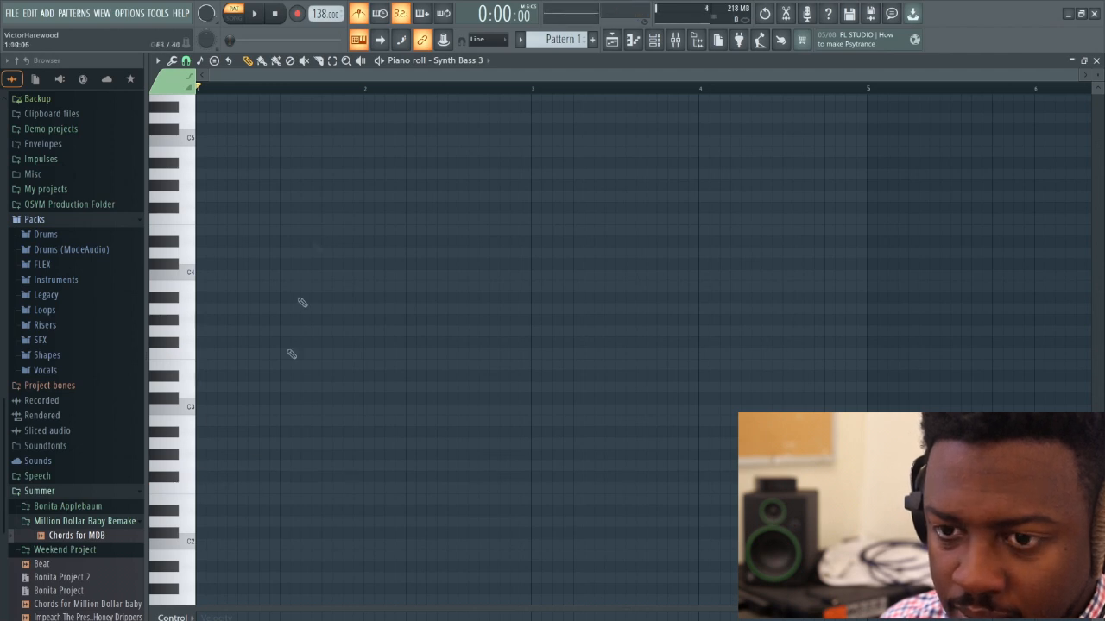
left_click(205, 477)
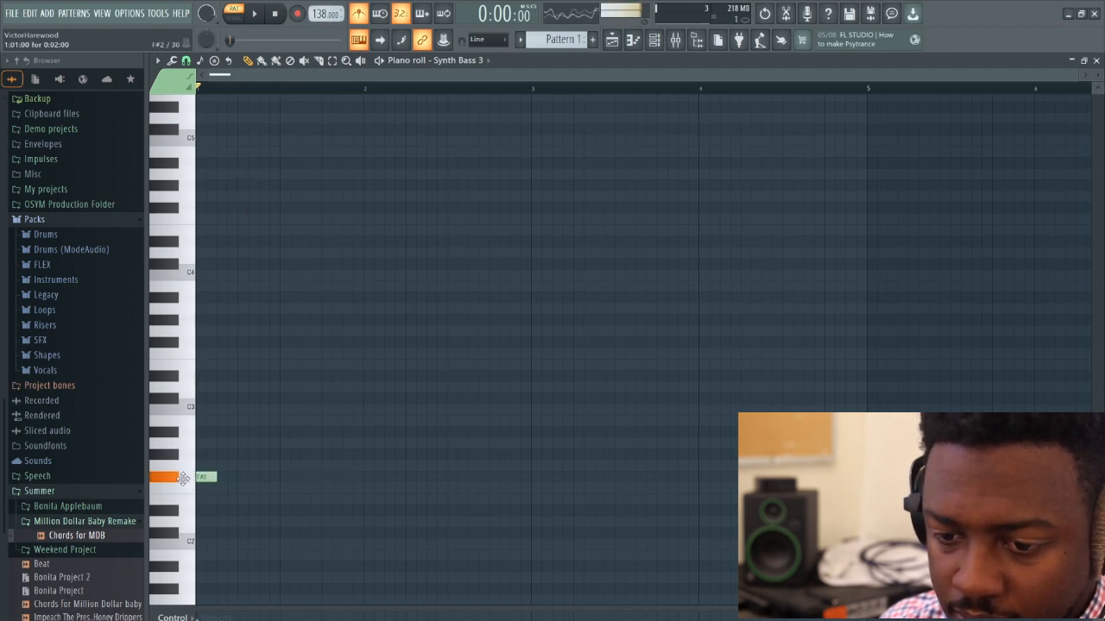
left_click(267, 479)
left_click(321, 479)
left_click(254, 14)
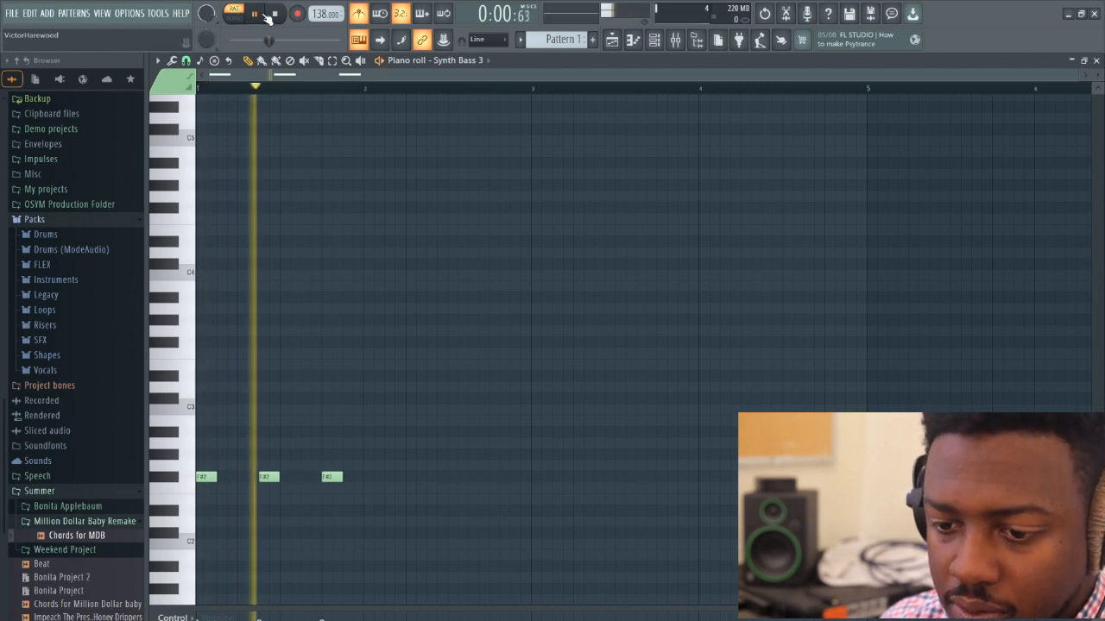
left_click(412, 478)
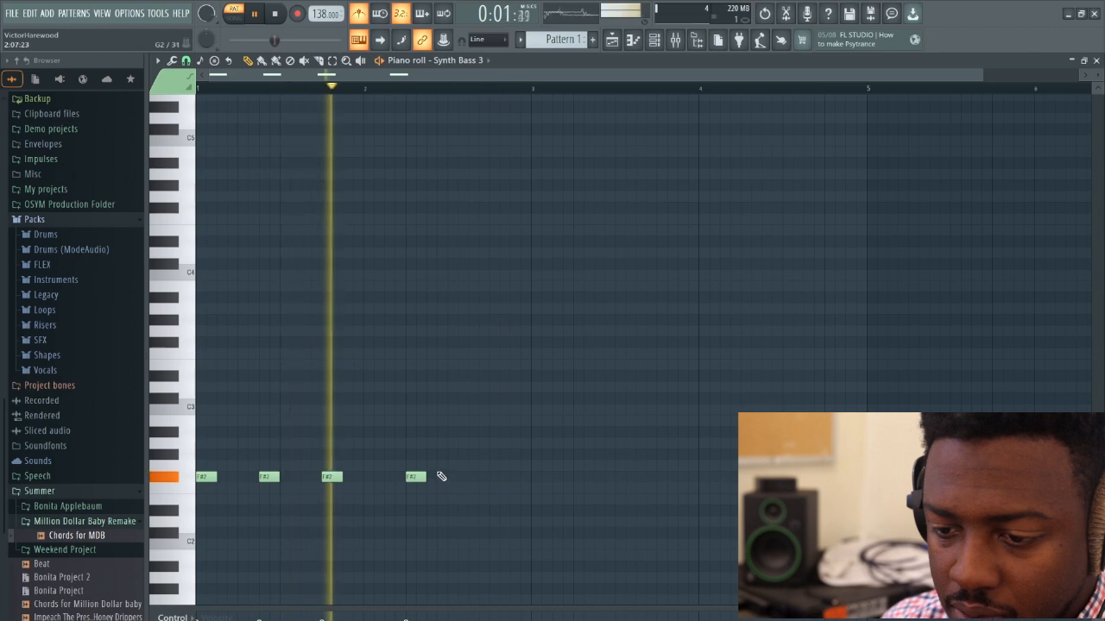
key("space")
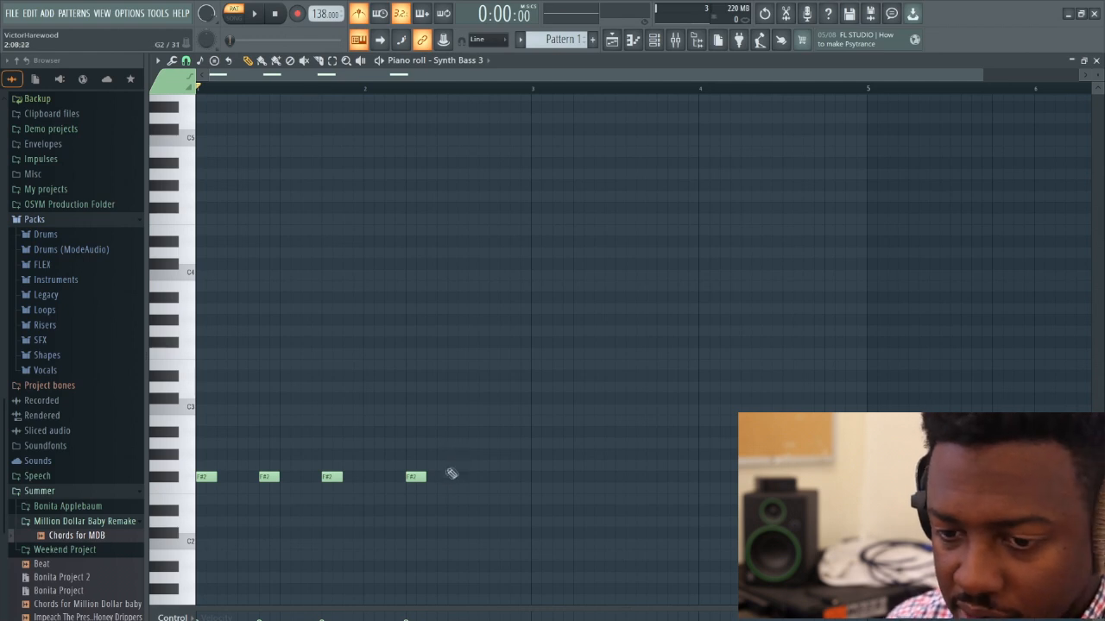
Complete bar 2 with back-to-back G#2, A2, G#2 and F#2 notes from step 7, and play the phrase back
left_click(429, 454)
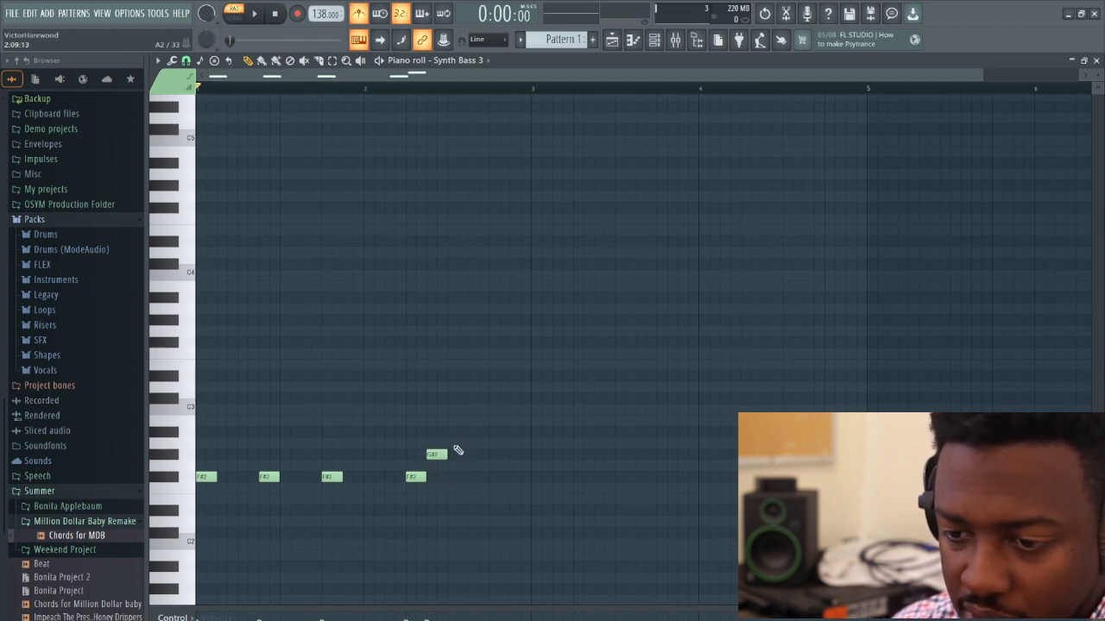
left_click(453, 443)
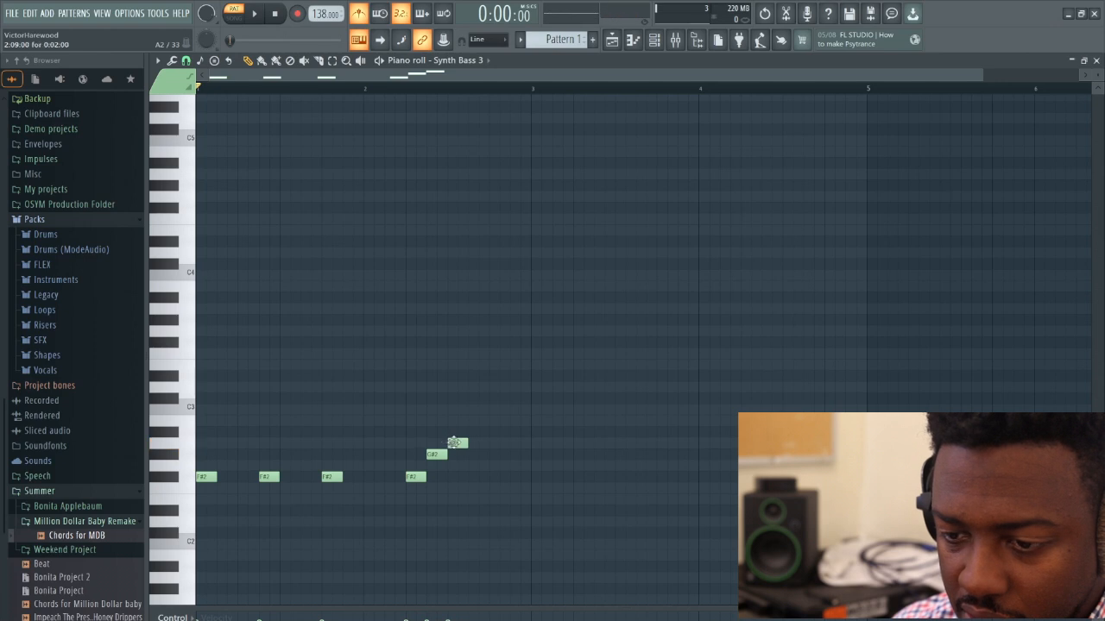
left_click(476, 455)
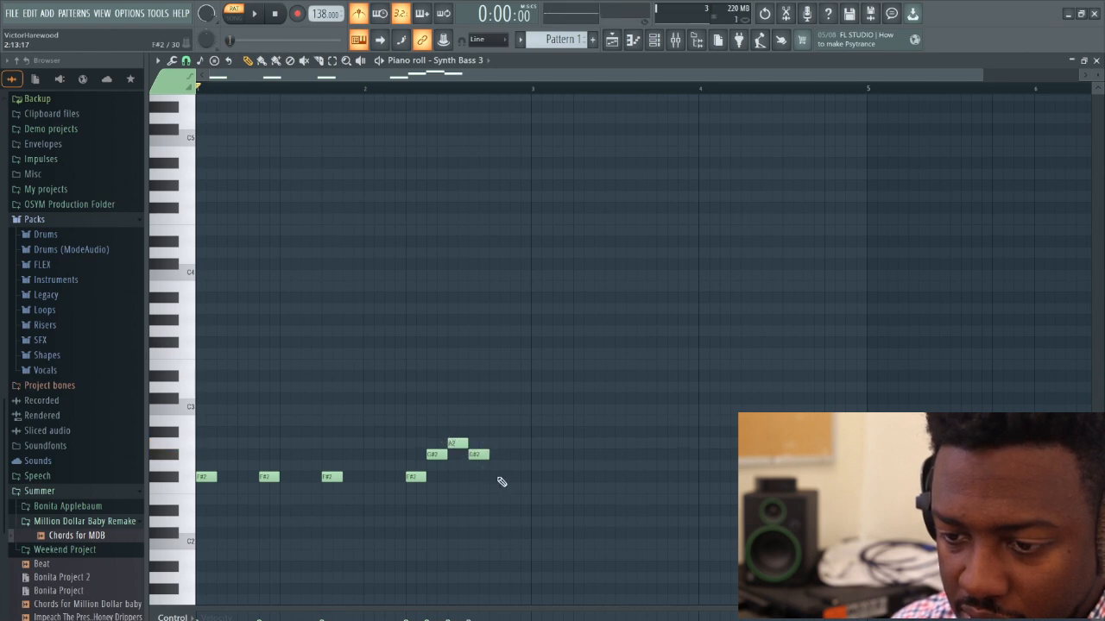
left_click(498, 477)
key("space")
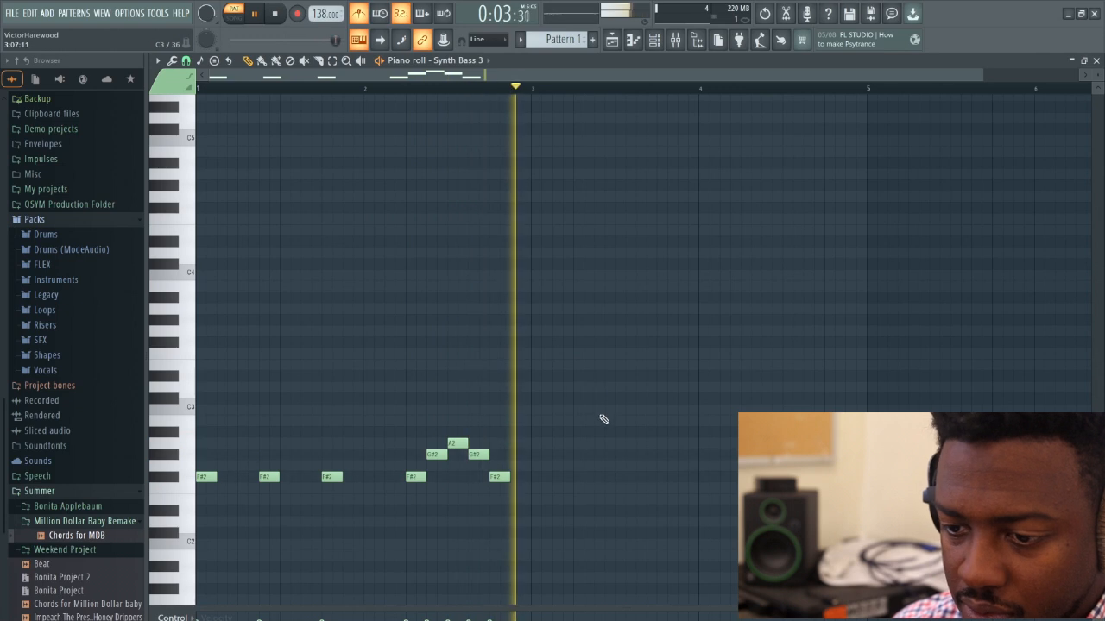
key("space")
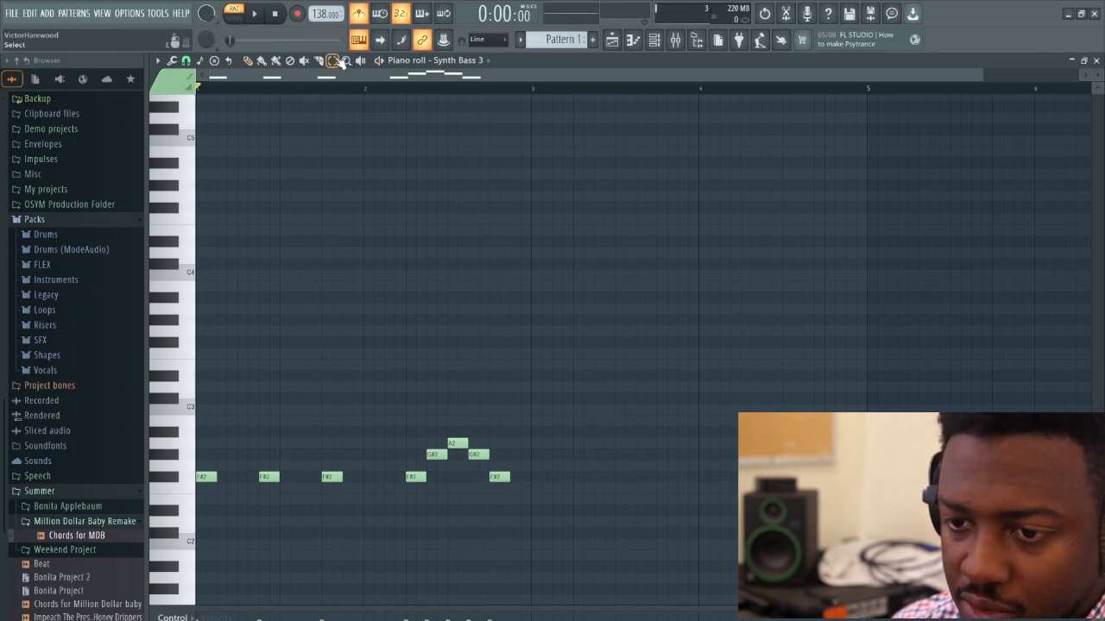
Copy the whole phrase to bar 3 two semitones higher, keep only its first three G#2 notes, and play the result
left_click_drag(518, 338, 200, 524)
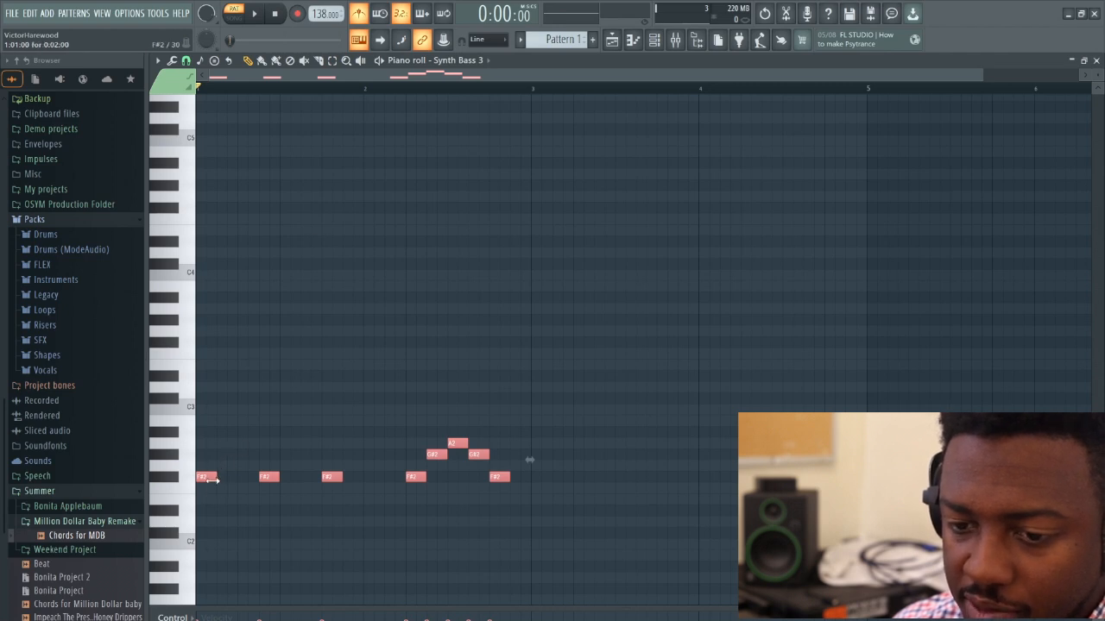
left_click_drag(207, 477, 546, 453)
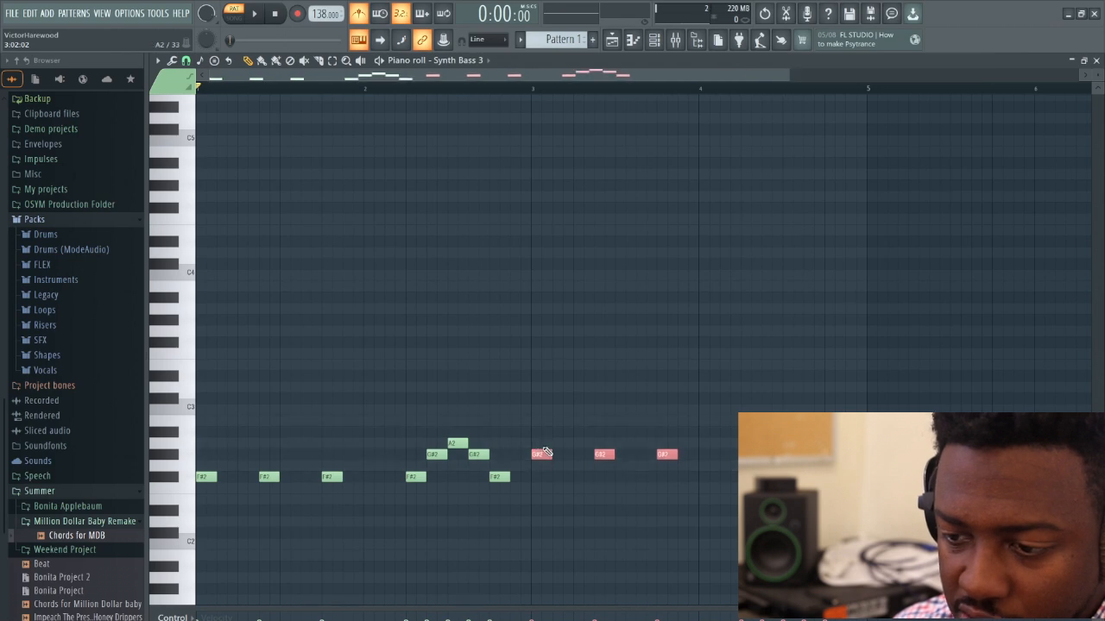
left_click(702, 419)
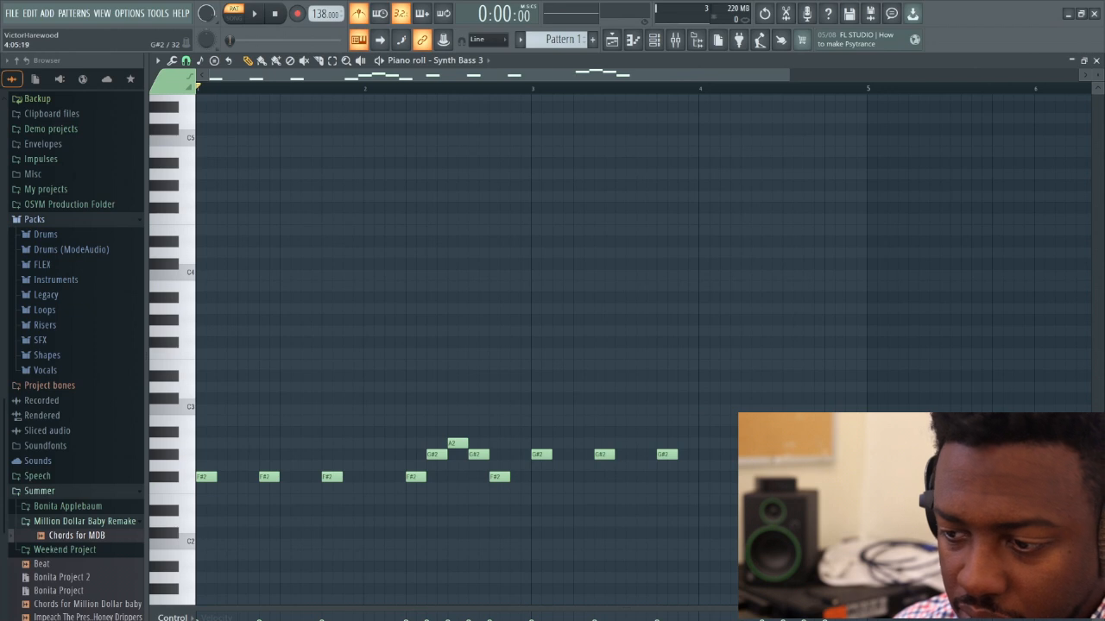
key("space")
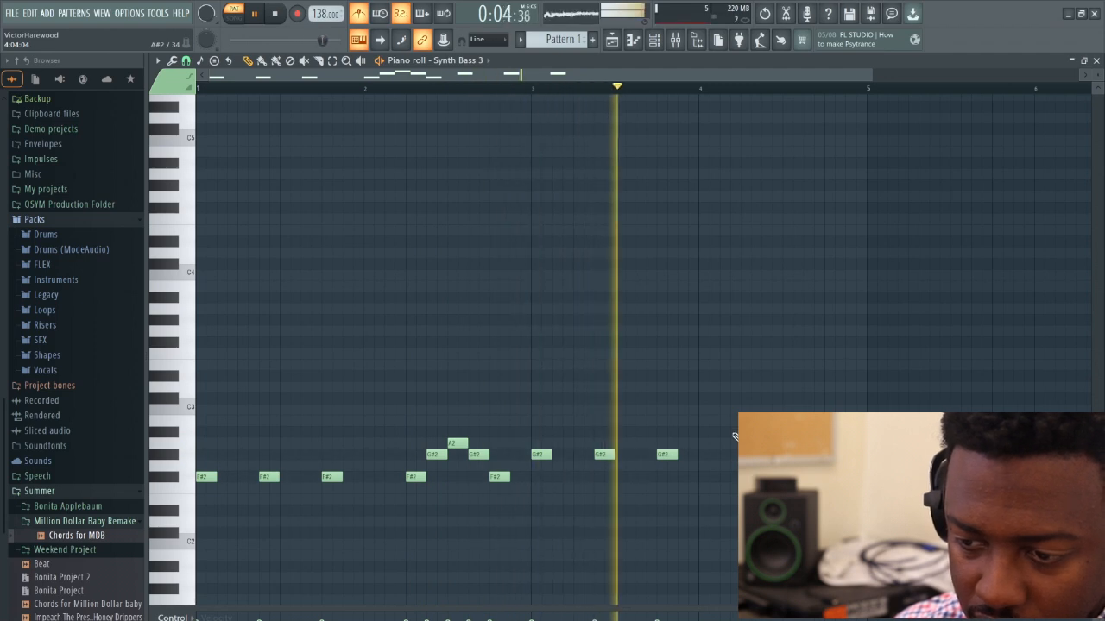
key("space")
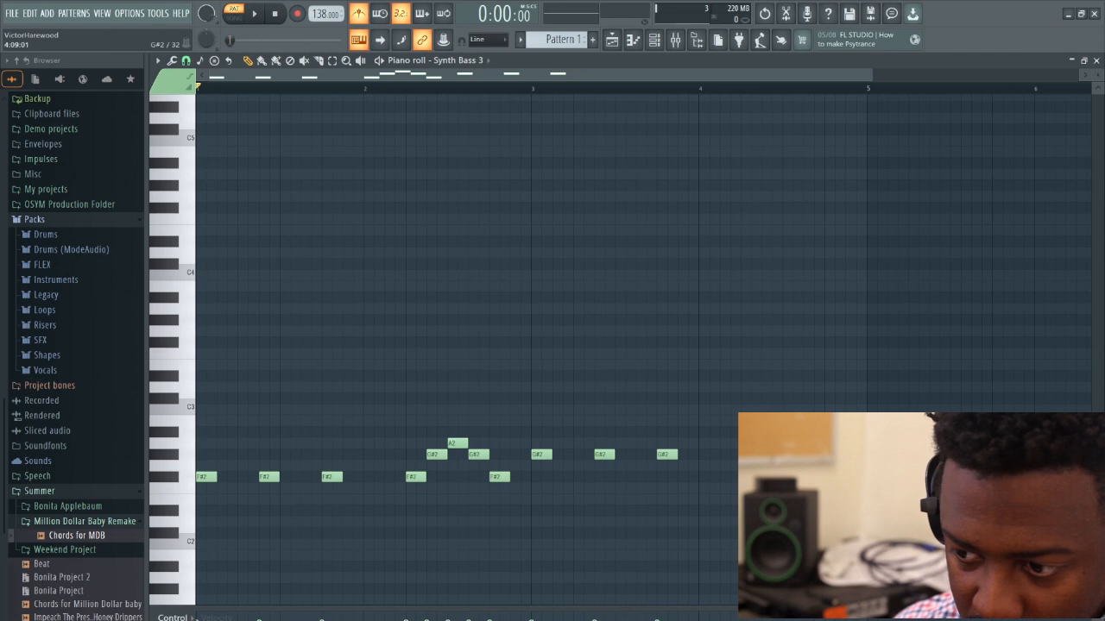
Add a rising run of G#2, A2, B2, C#3 and E3 notes from step 7 of bar 4, and play it back
left_click(784, 454)
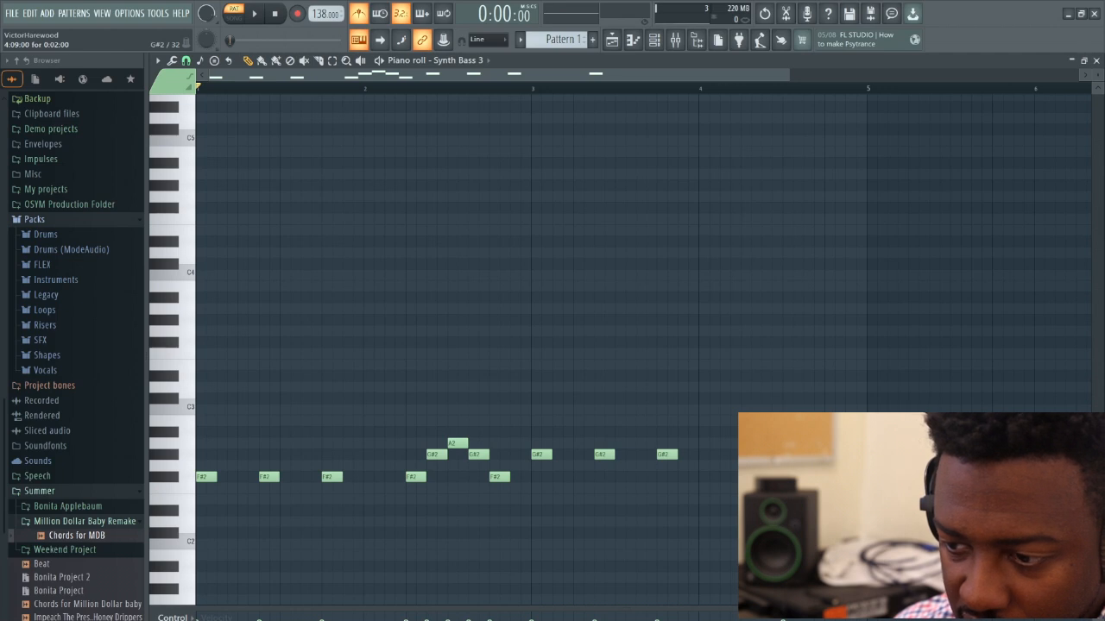
left_click_drag(795, 455, 775, 455)
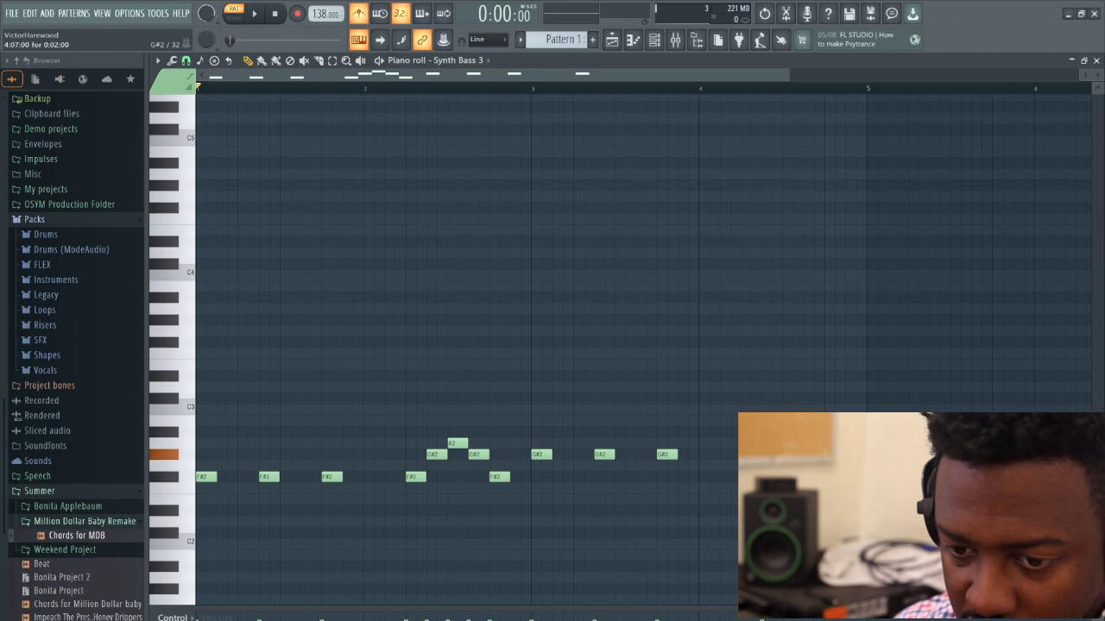
left_click(783, 444)
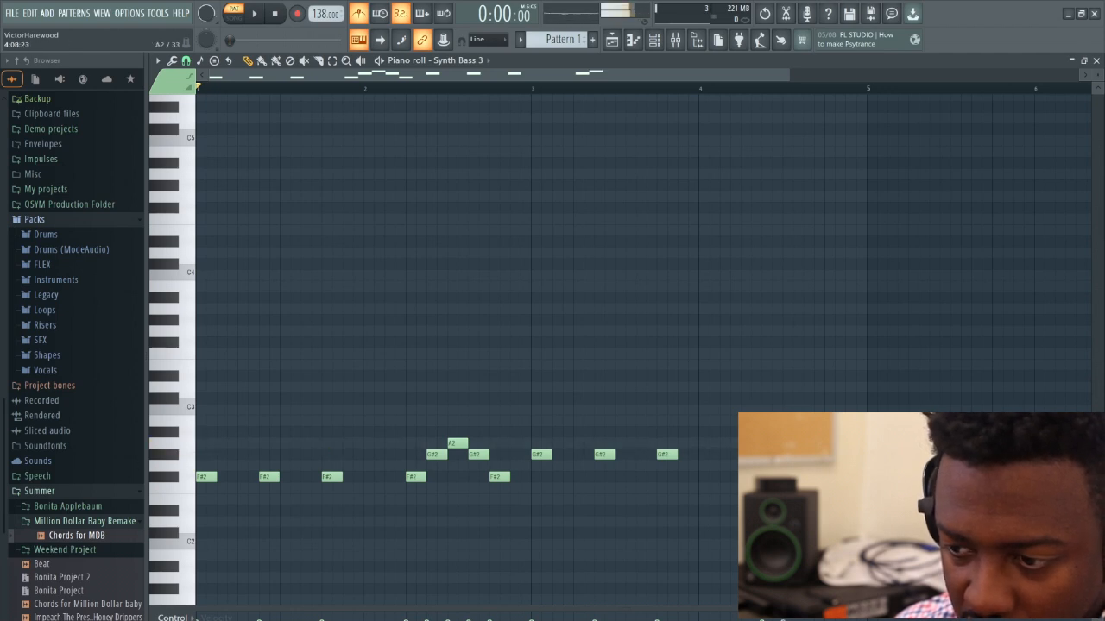
left_click(808, 422)
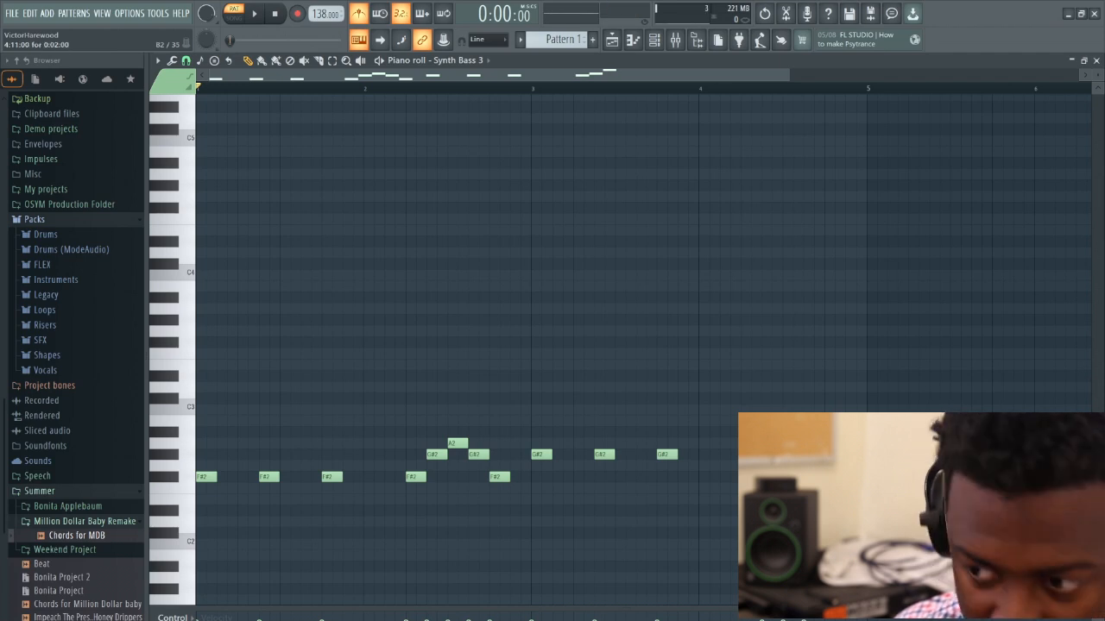
left_click(826, 398)
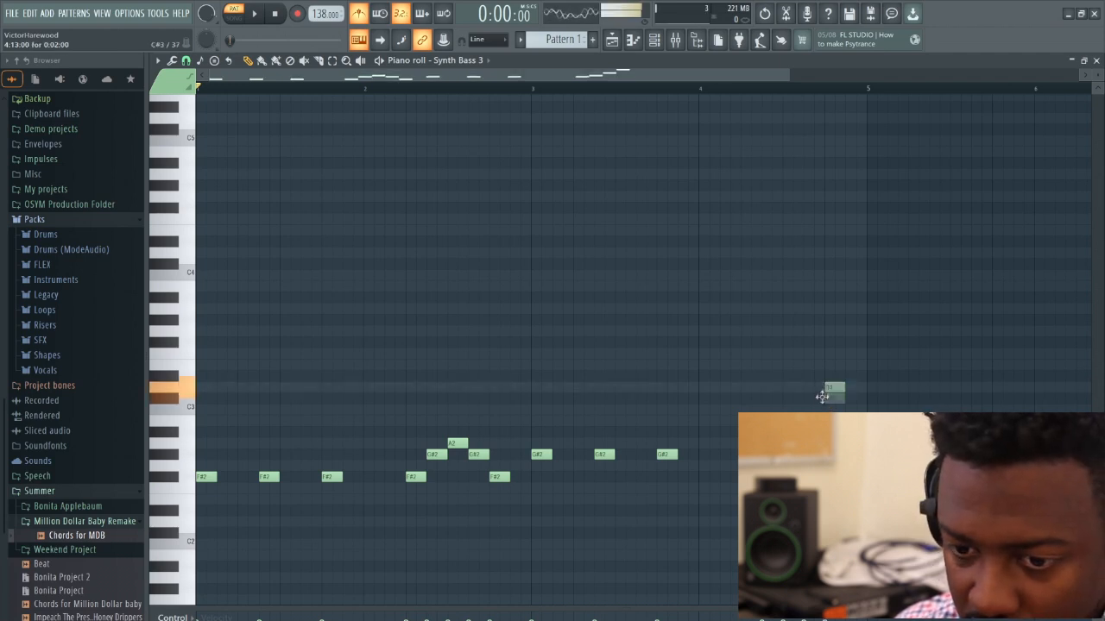
left_click(847, 365)
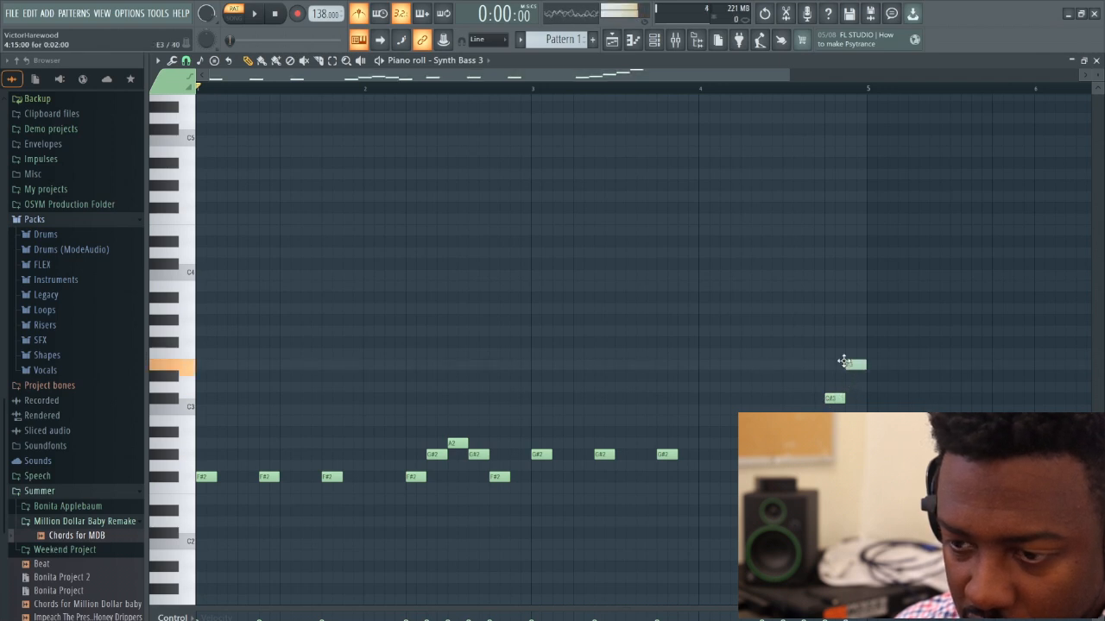
key("space")
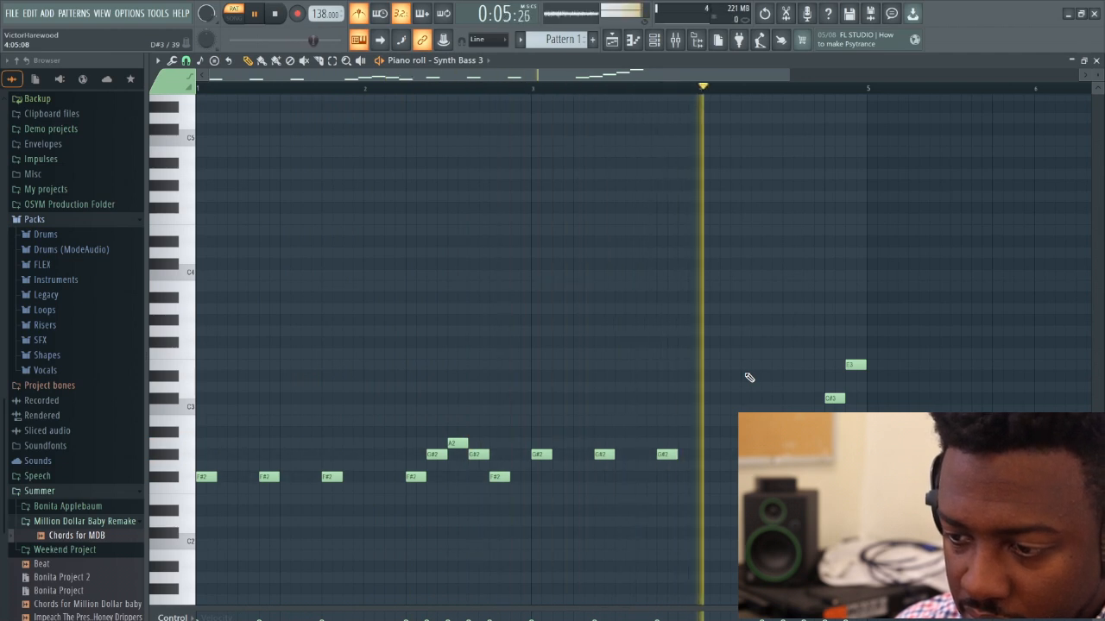
key("space")
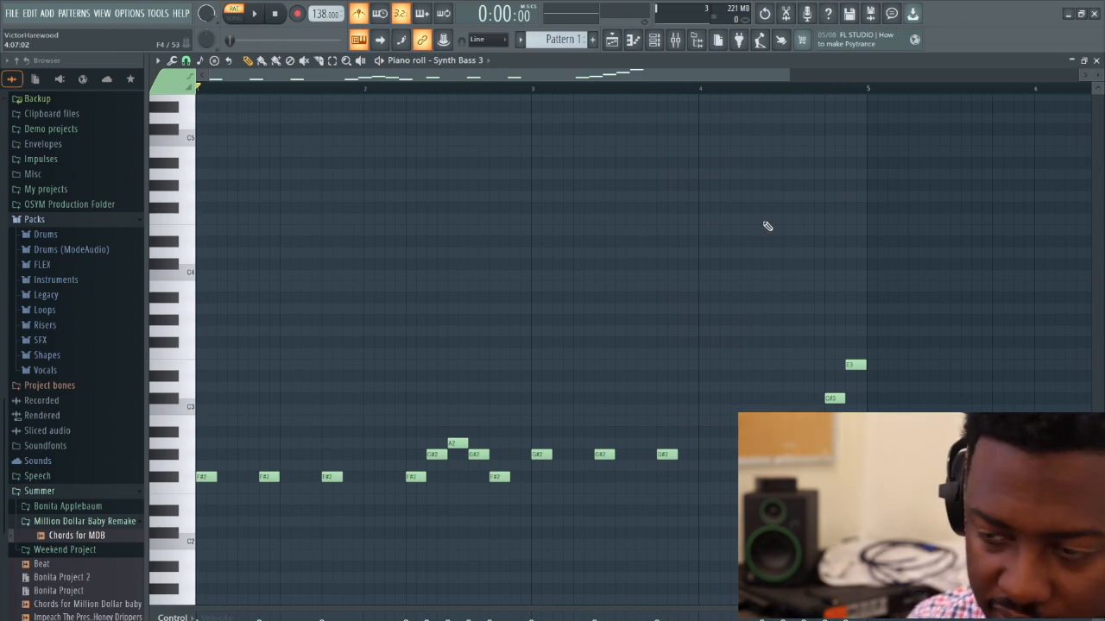
Close the piano roll and place Pattern 1 at the start of Track 1 in the Playlist
left_click(1096, 61)
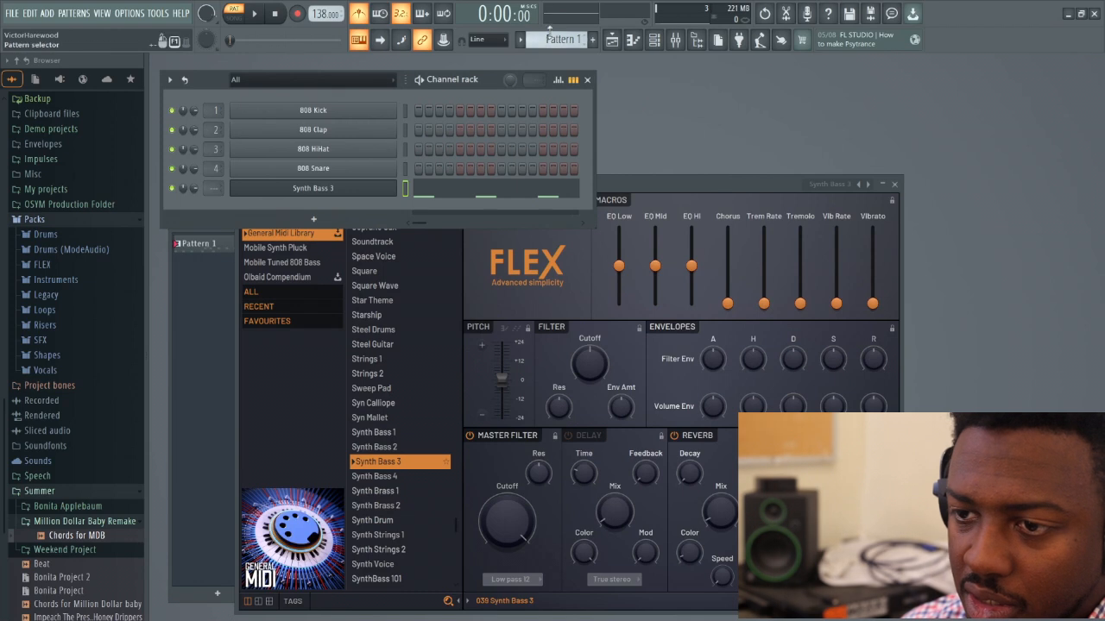
left_click(611, 40)
left_click(365, 265)
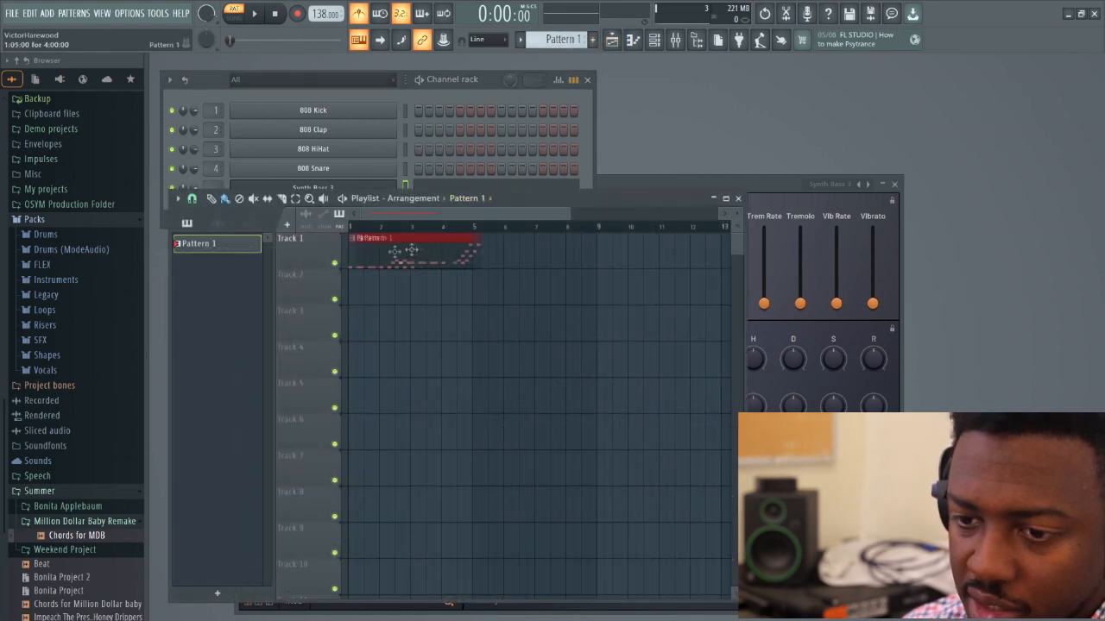
left_click(739, 199)
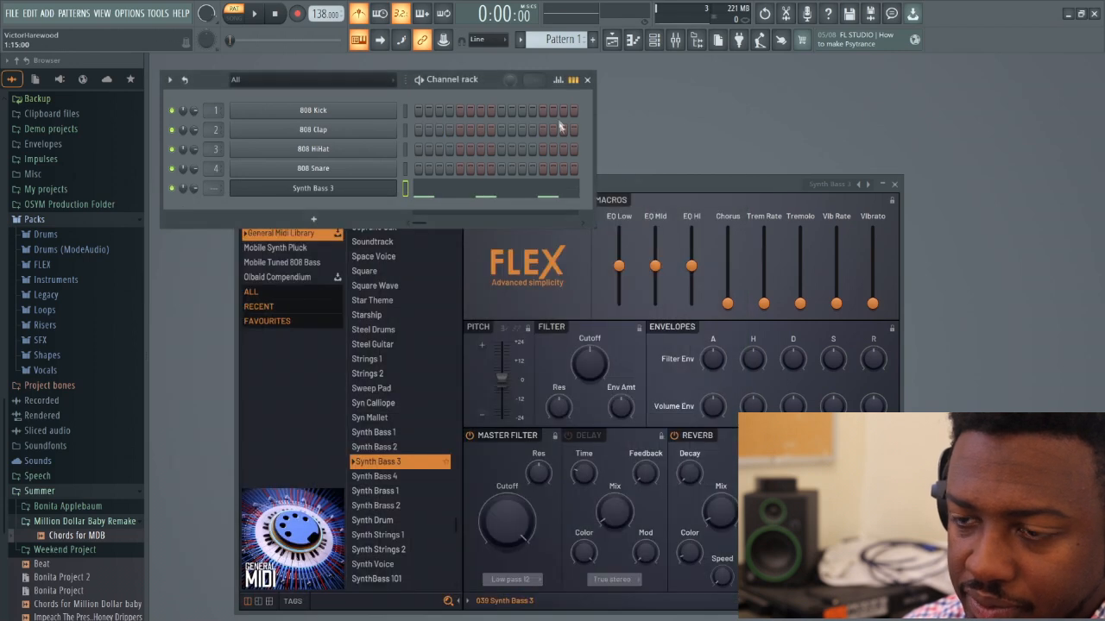
Switch to Pattern 2 and open the piano roll of the Synth Bass 3 channel
scroll(559, 38, "down", 1)
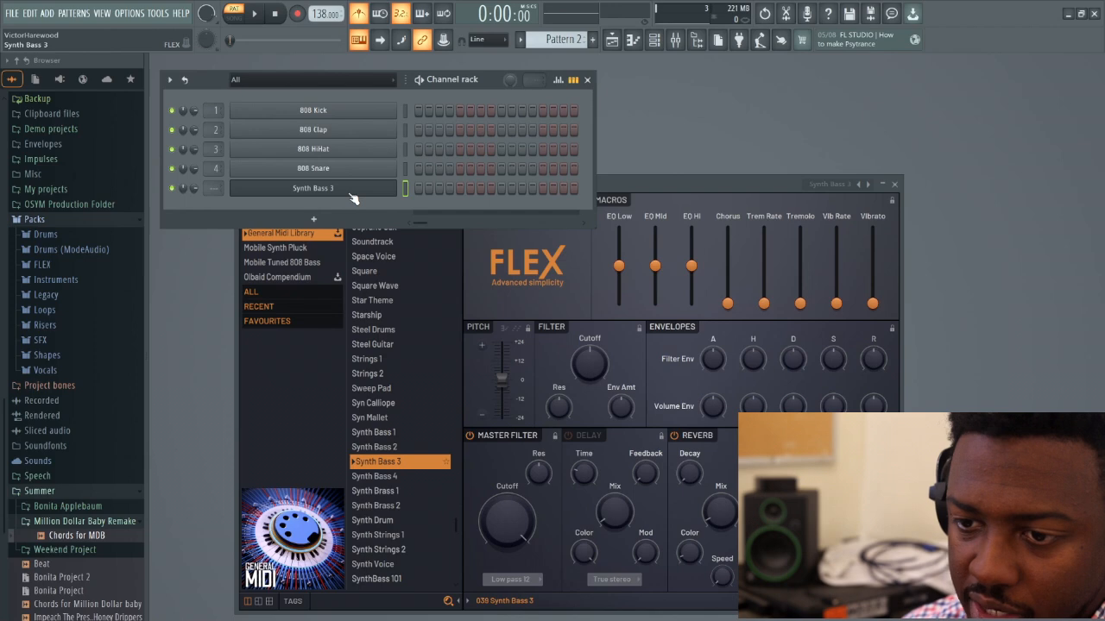
right_click(393, 185)
left_click(463, 187)
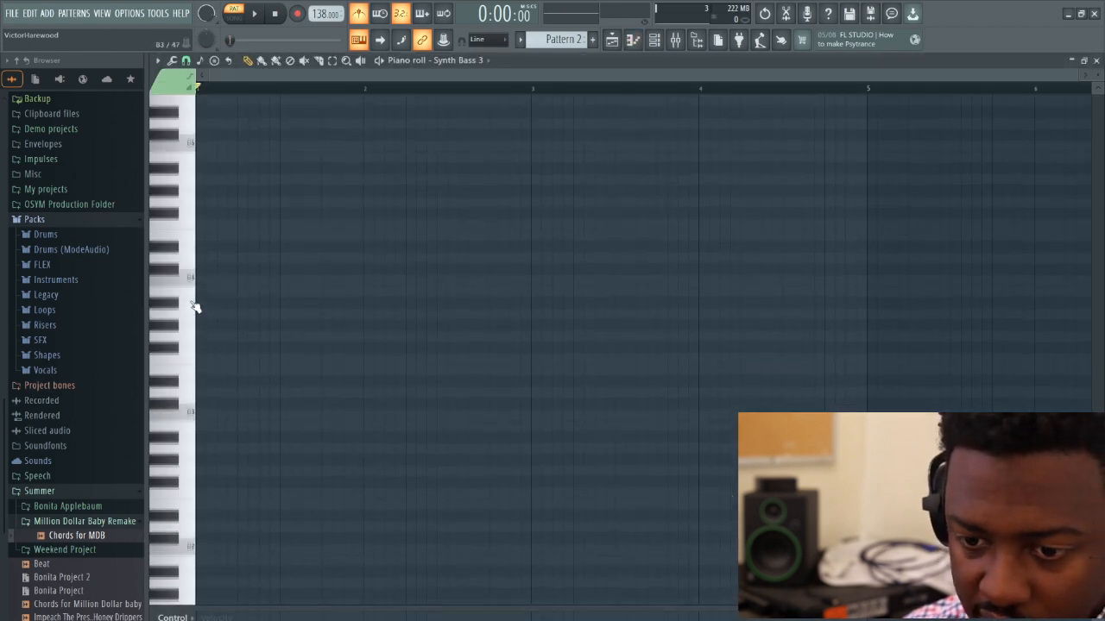
Audition bass keys, place B2 notes at steps 1, 7 and 13 of bar 1, and start playback
left_click(177, 343)
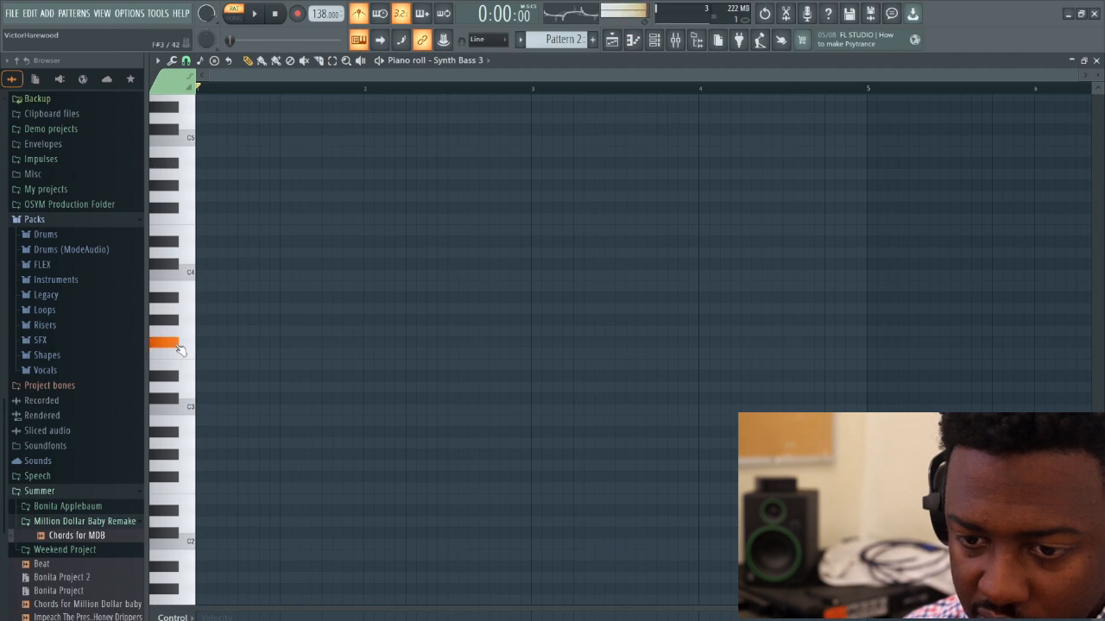
left_click(177, 477)
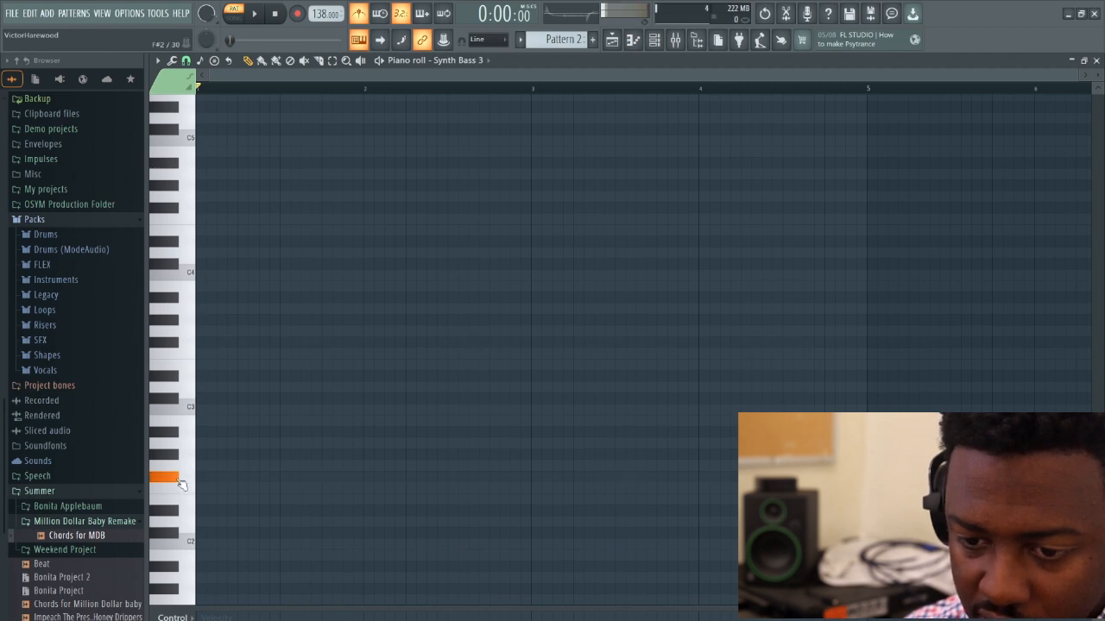
left_click(171, 456)
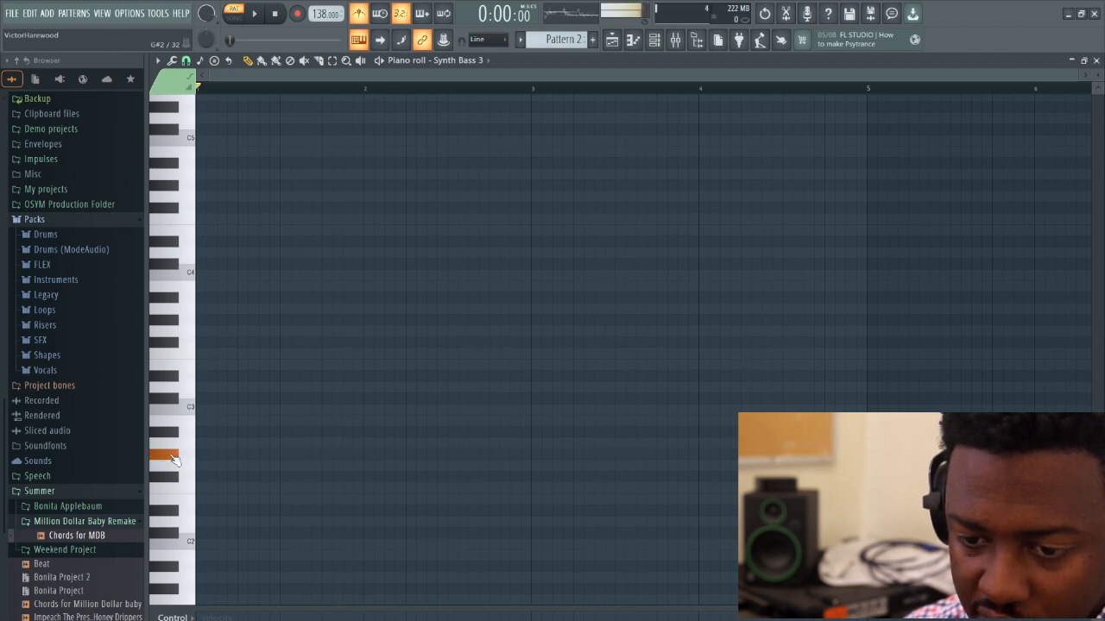
left_click(205, 421)
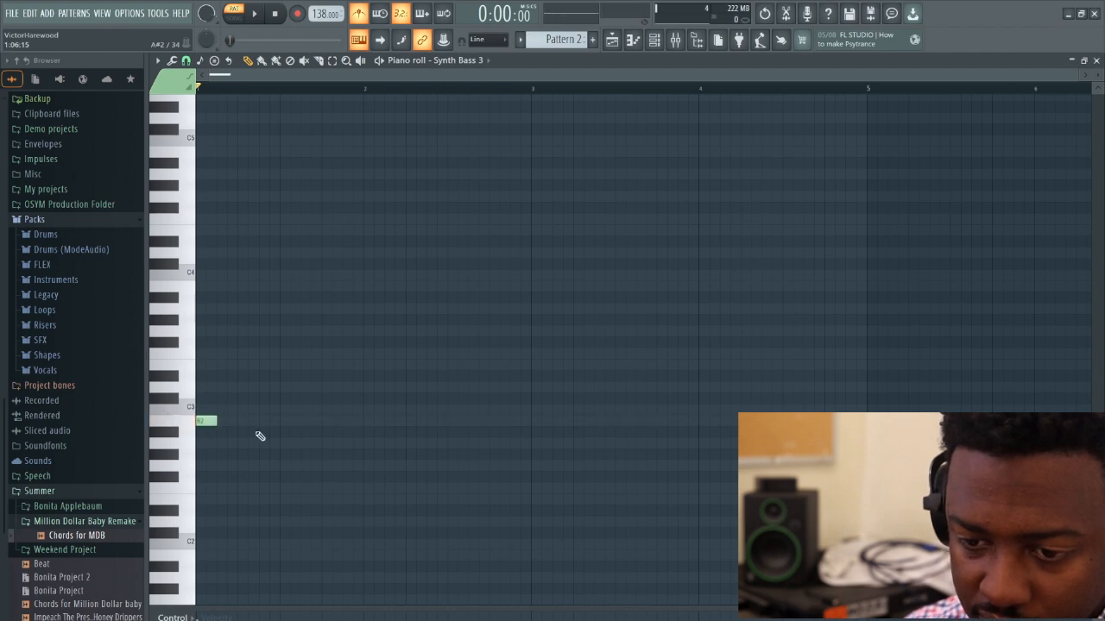
left_click(268, 422)
left_click(332, 421)
key("space")
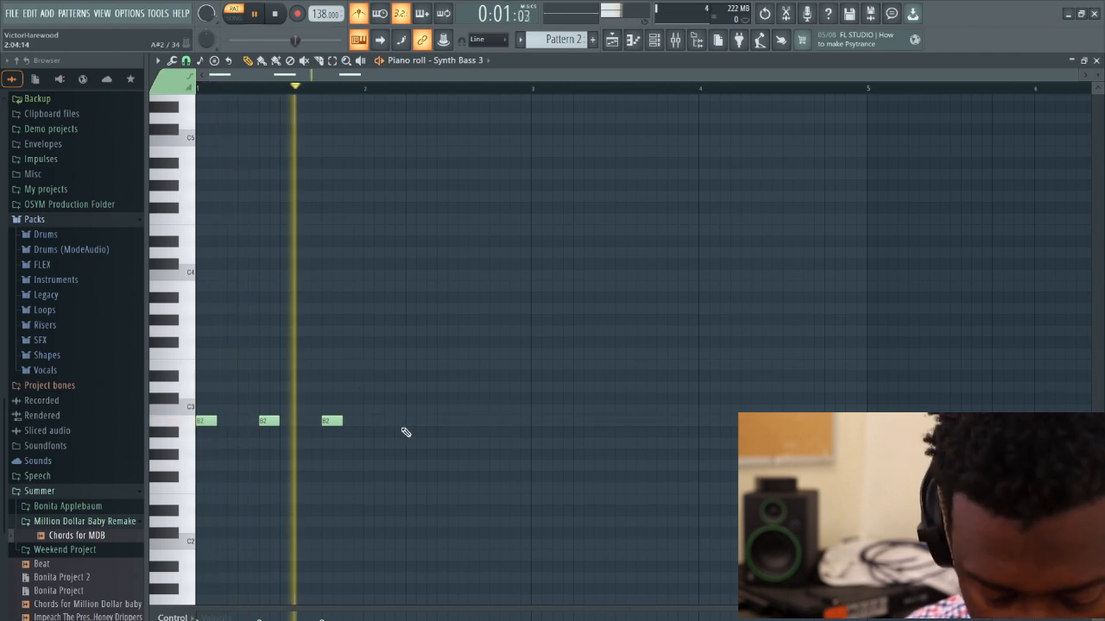
Stop playback and place D3 at step 7 and C#3 at step 9 of bar 2
key("space")
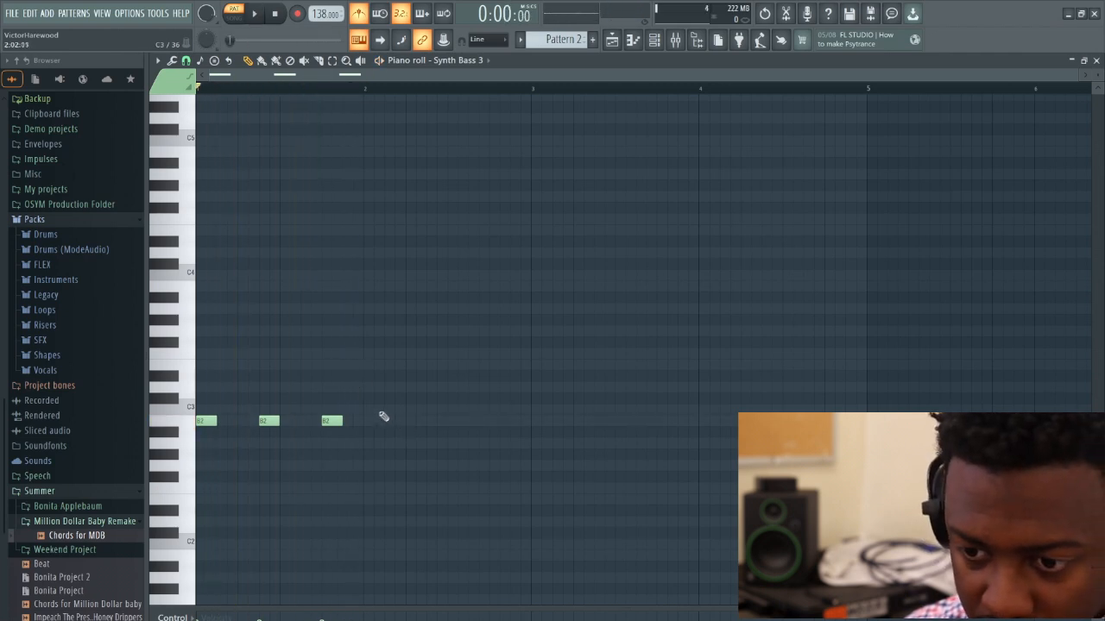
left_click(452, 388)
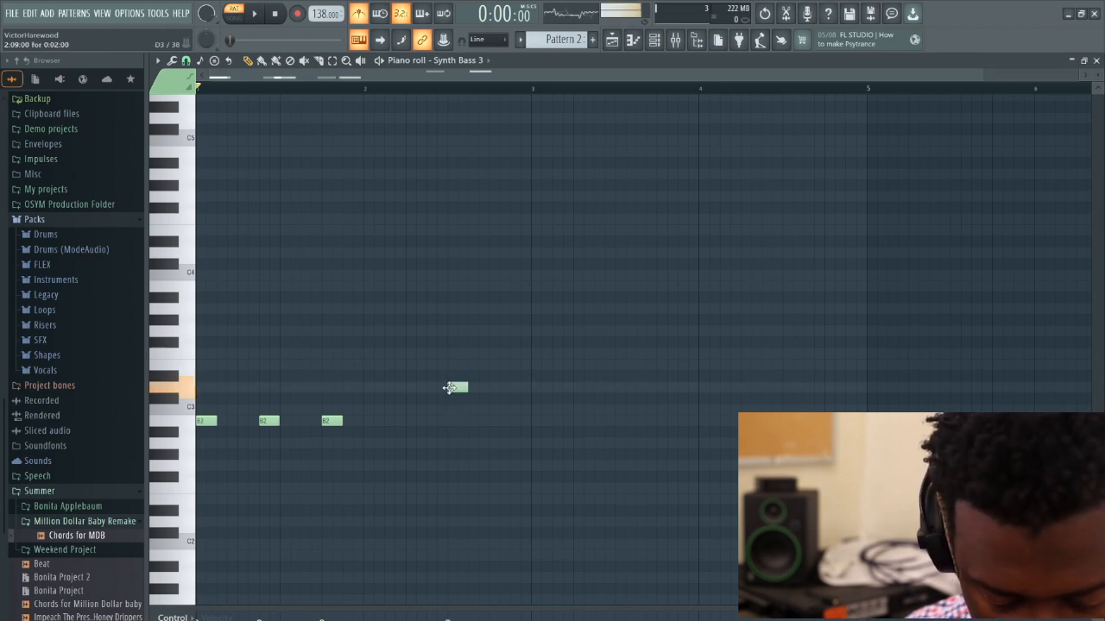
left_click(471, 366)
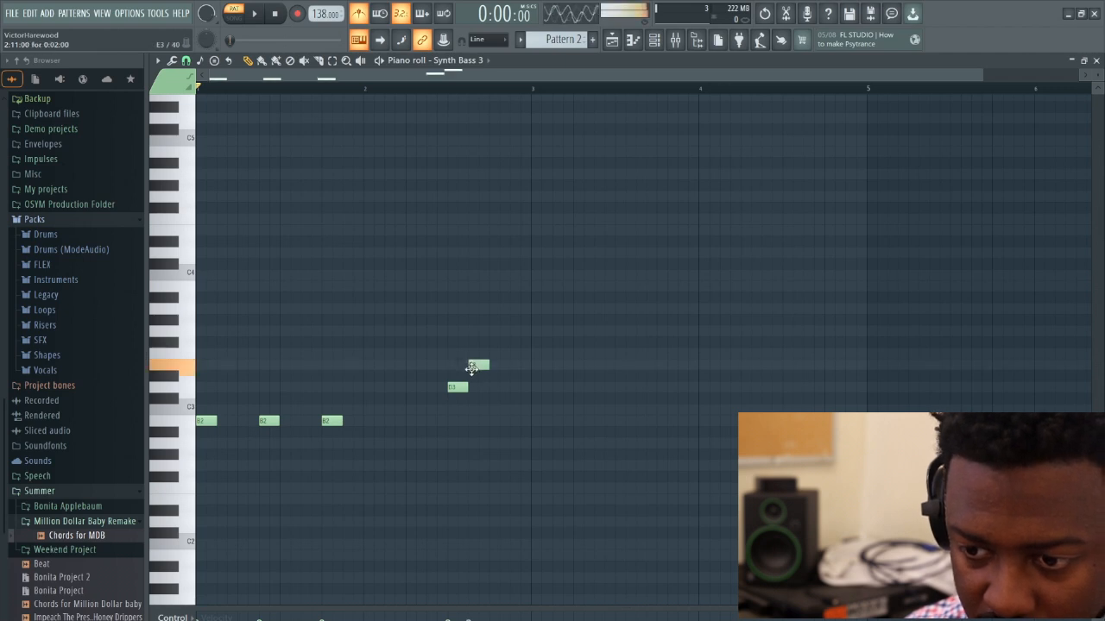
left_click_drag(471, 368, 477, 400)
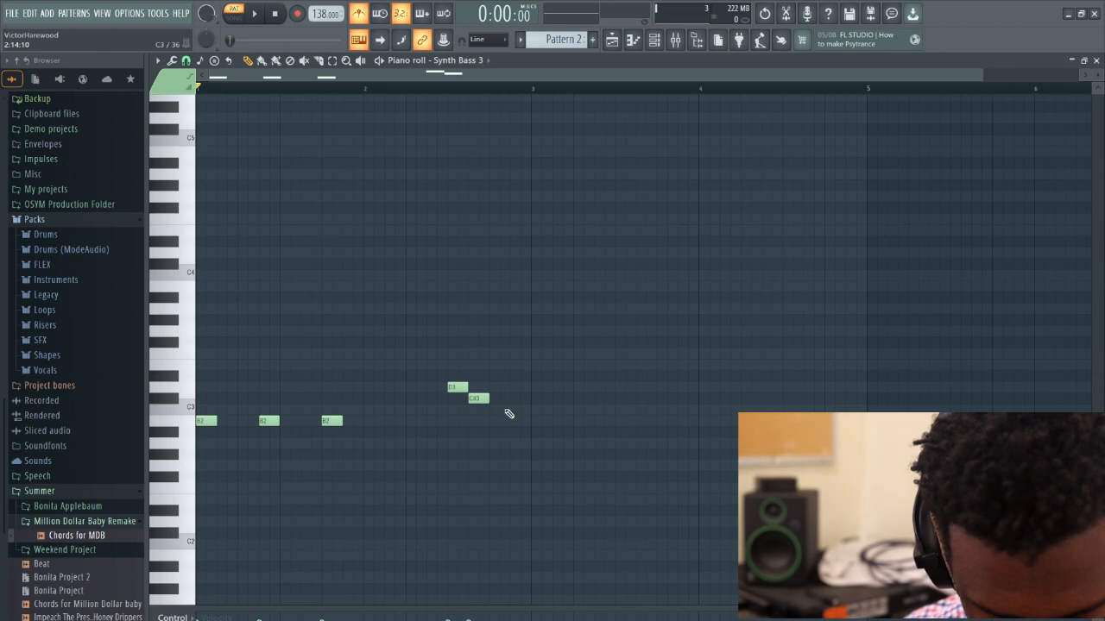
mouse_move(455, 388)
left_mouse_down()
mouse_move(436, 387)
mouse_move(470, 399)
left_mouse_up()
left_click(467, 399)
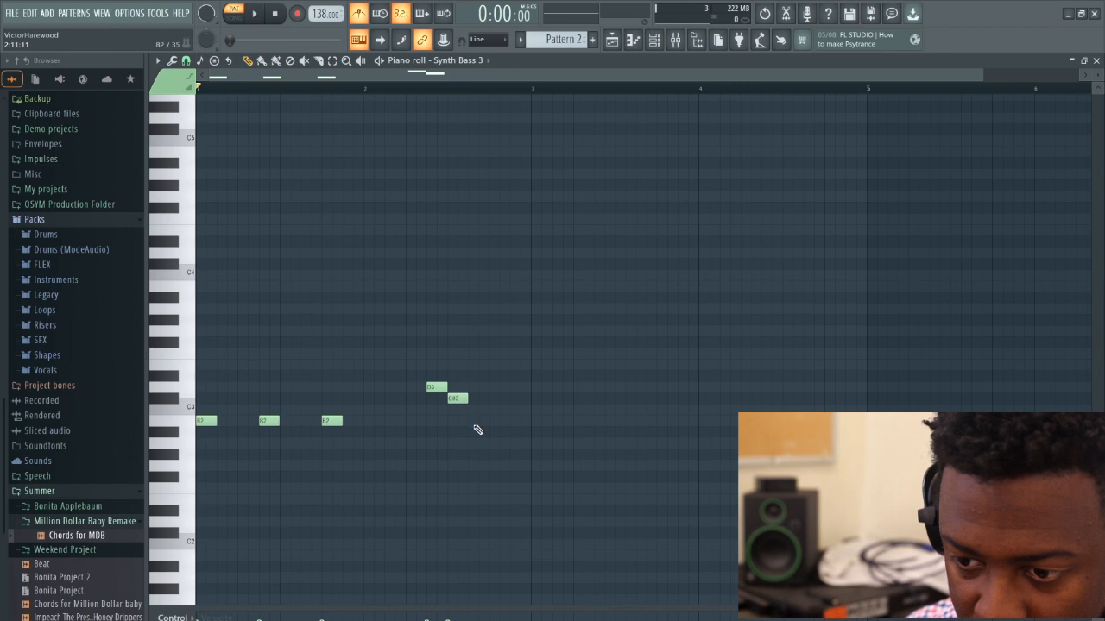
Continue the descending run in bar 2 with B2 at step 11 and a four-step A2 at step 13
left_click(470, 421)
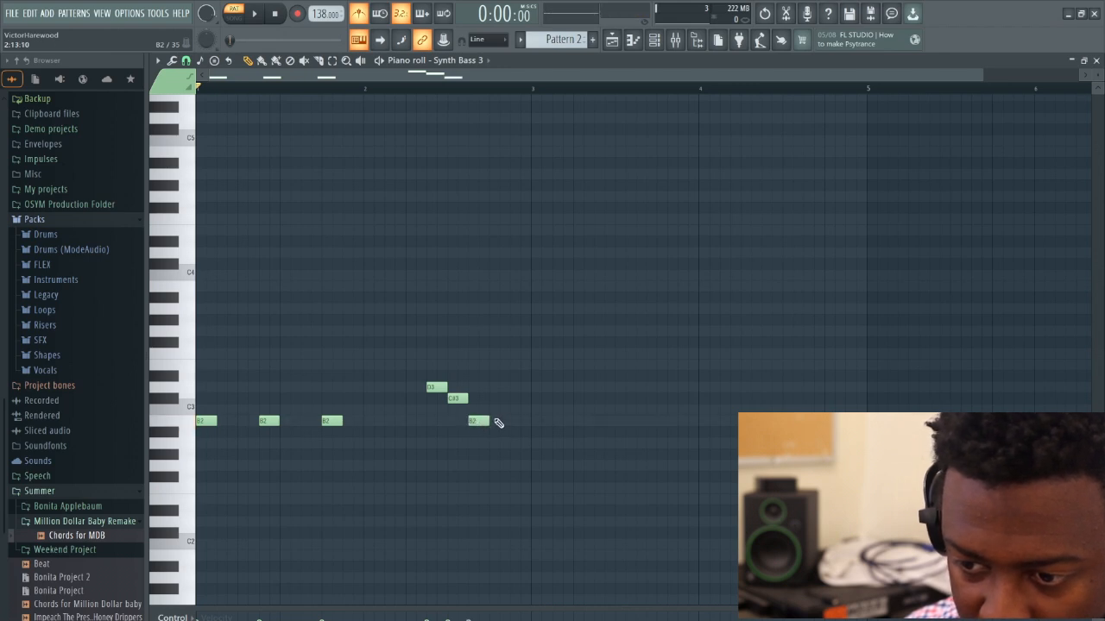
left_click(492, 443)
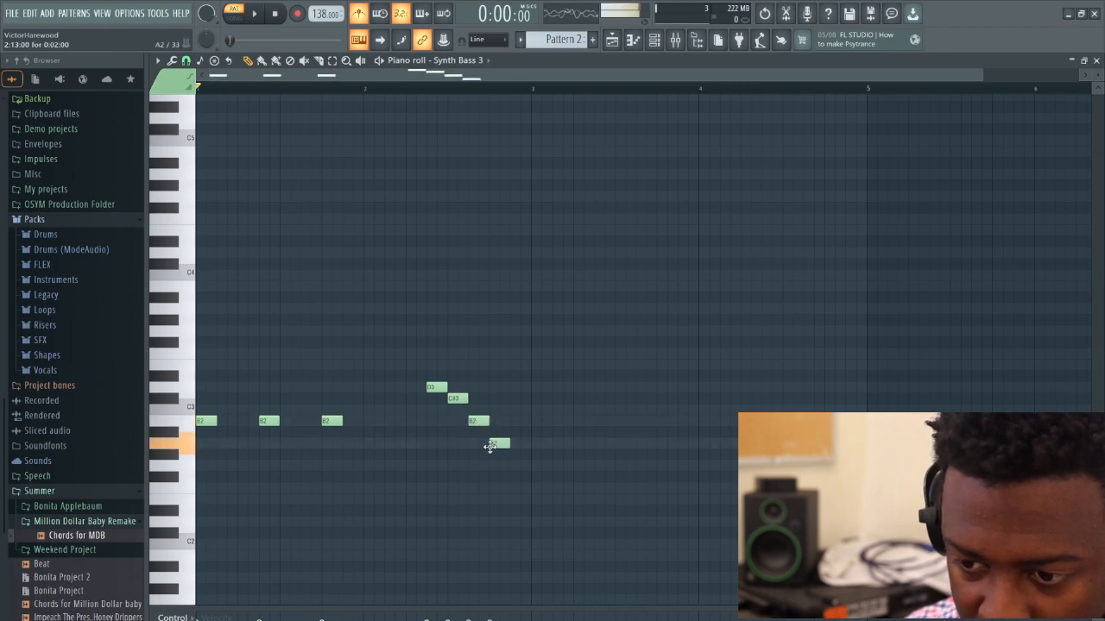
left_click_drag(525, 444, 531, 445)
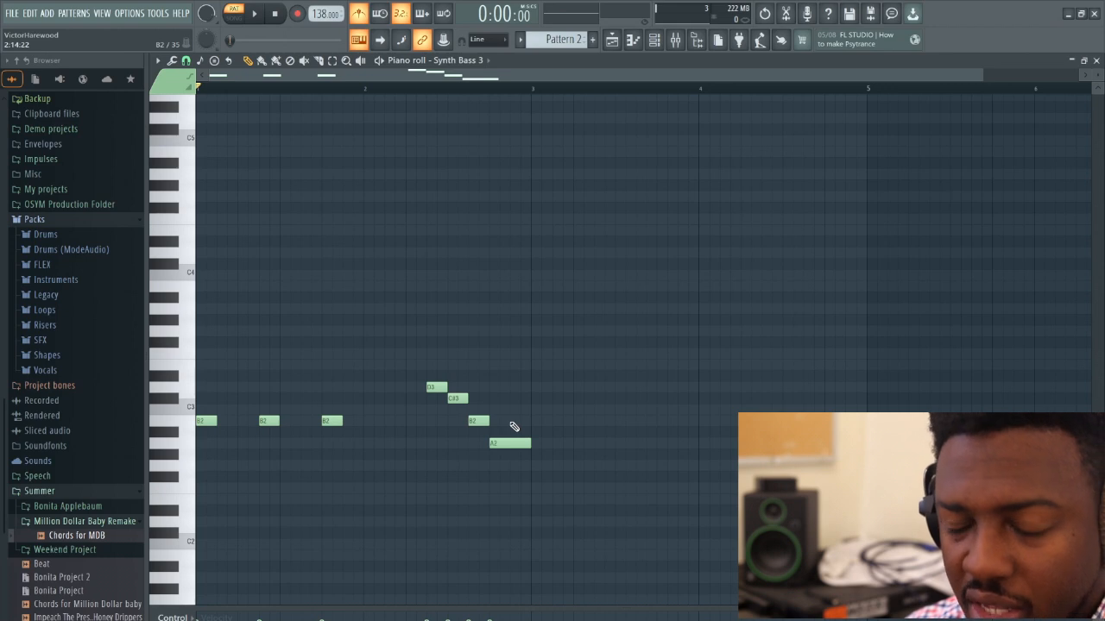
Add a one-step B2 at step 15 of bar 2, enable slide and portamento on it, and play it back
left_click(514, 421)
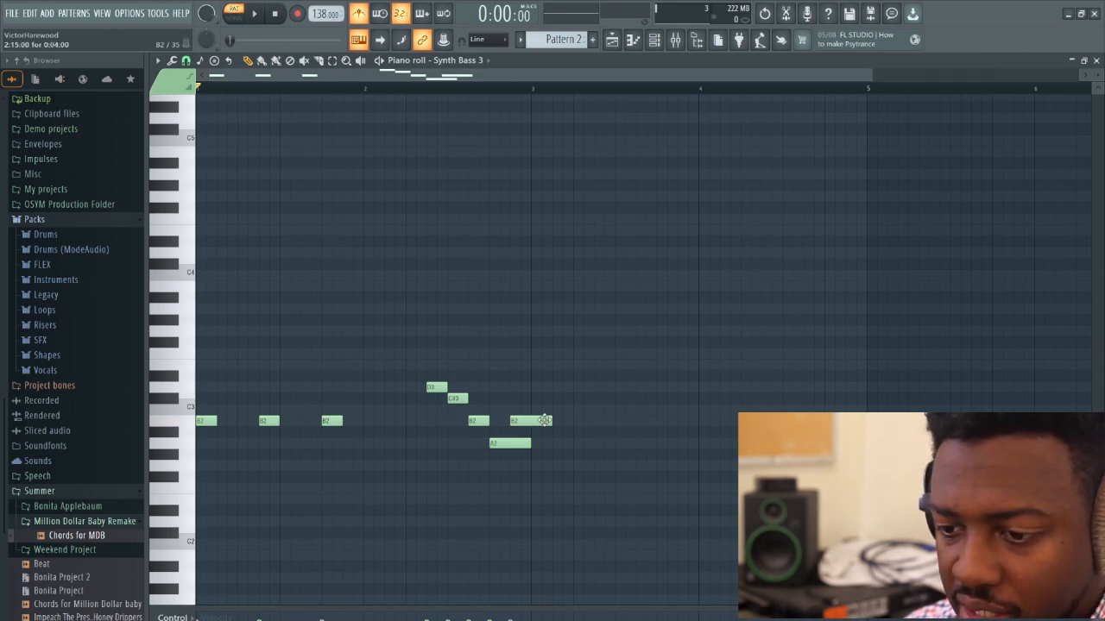
left_click_drag(545, 422, 515, 423)
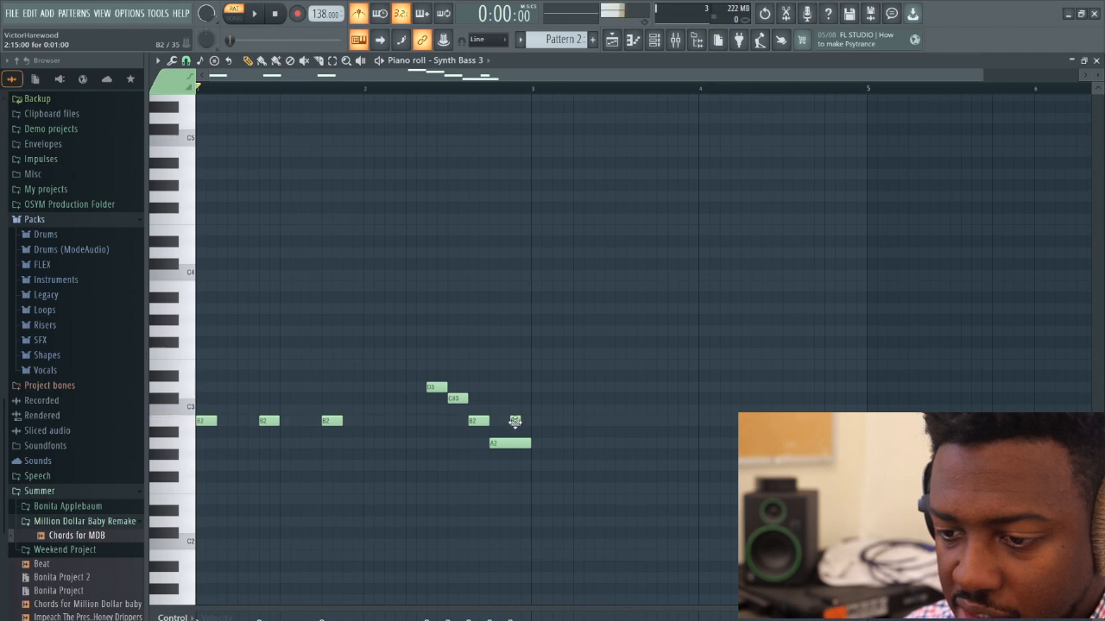
double_click(514, 421)
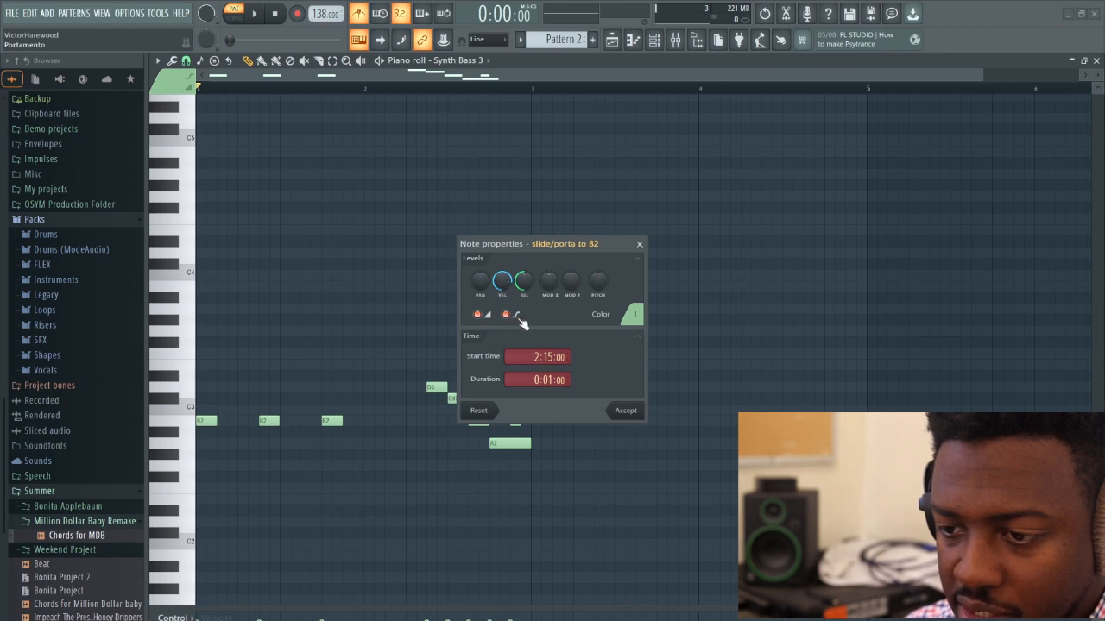
left_click(625, 411)
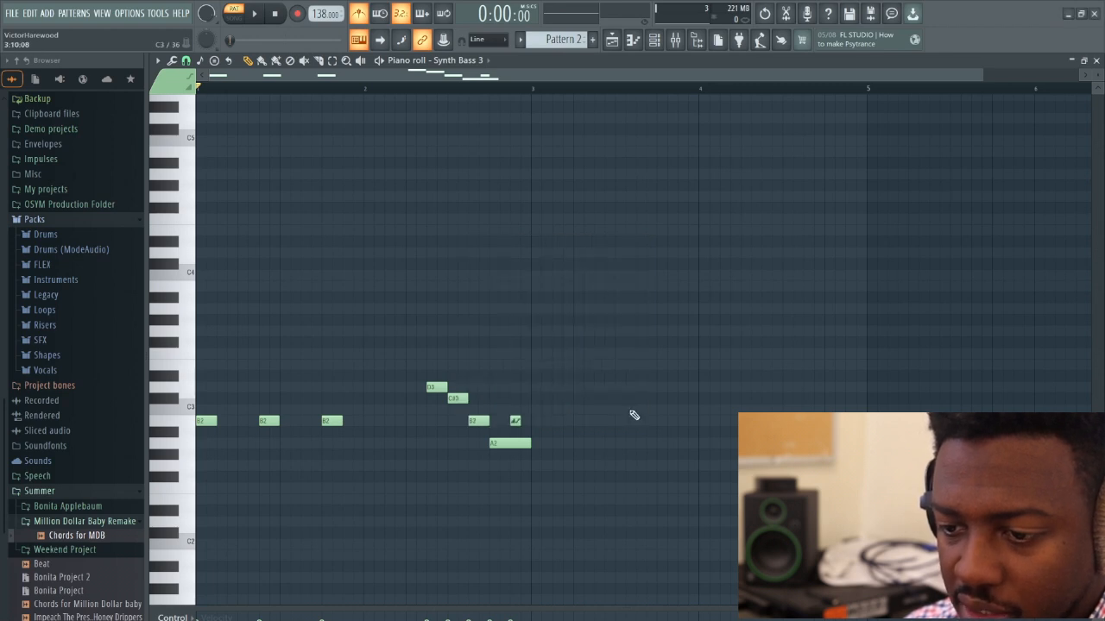
key("space")
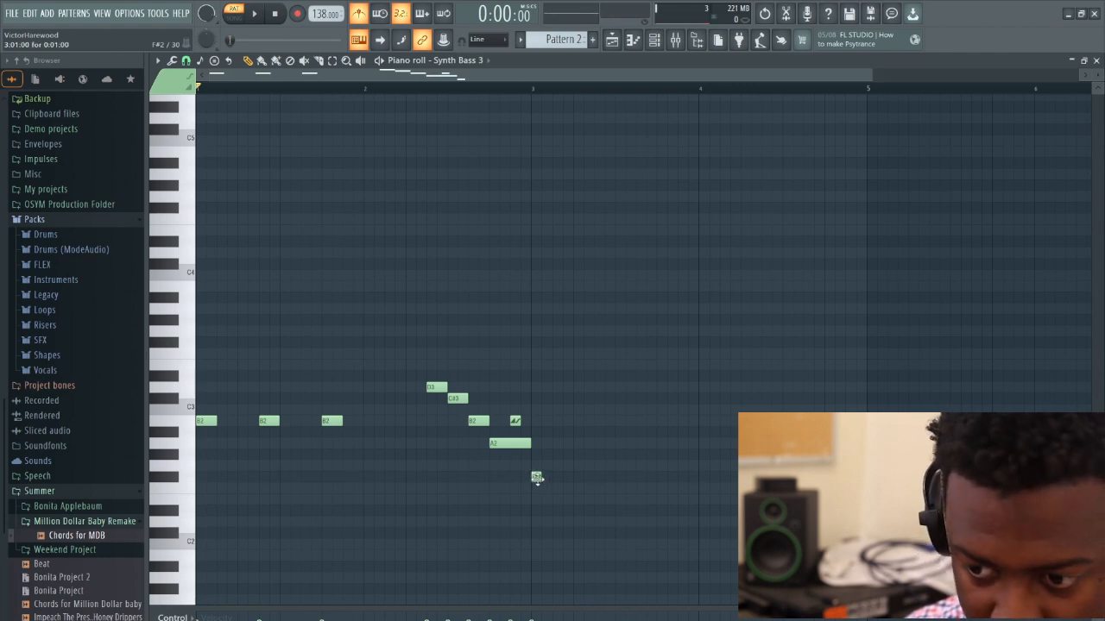
Place two-step F#2 notes at steps 1, 7 and 13 of bar 3
left_click(535, 476)
left_click_drag(542, 479, 572, 486)
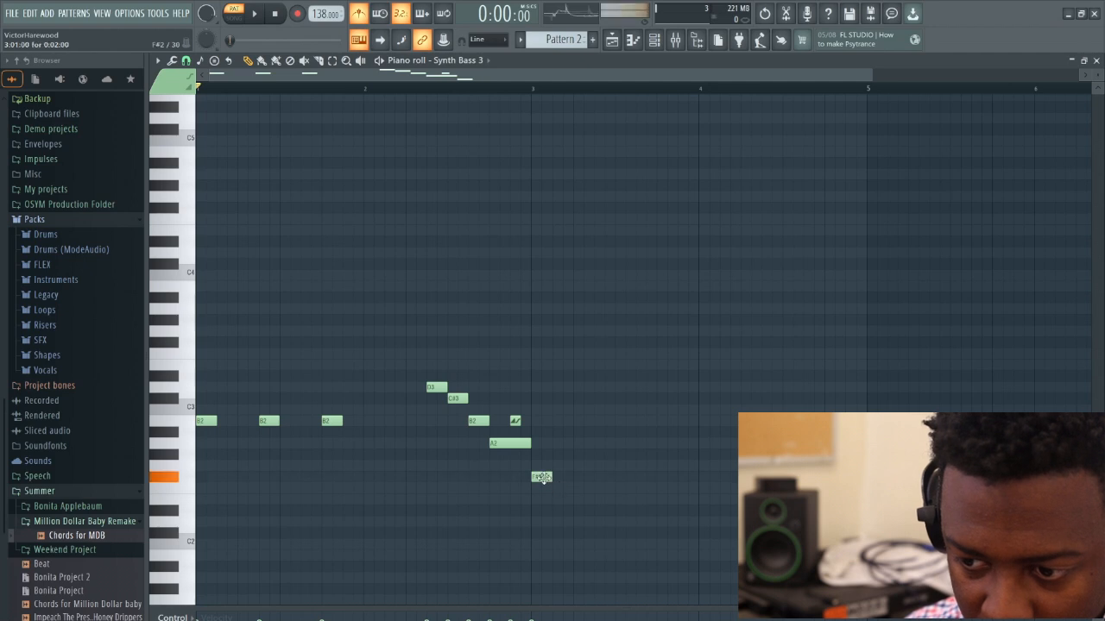
left_click(603, 478)
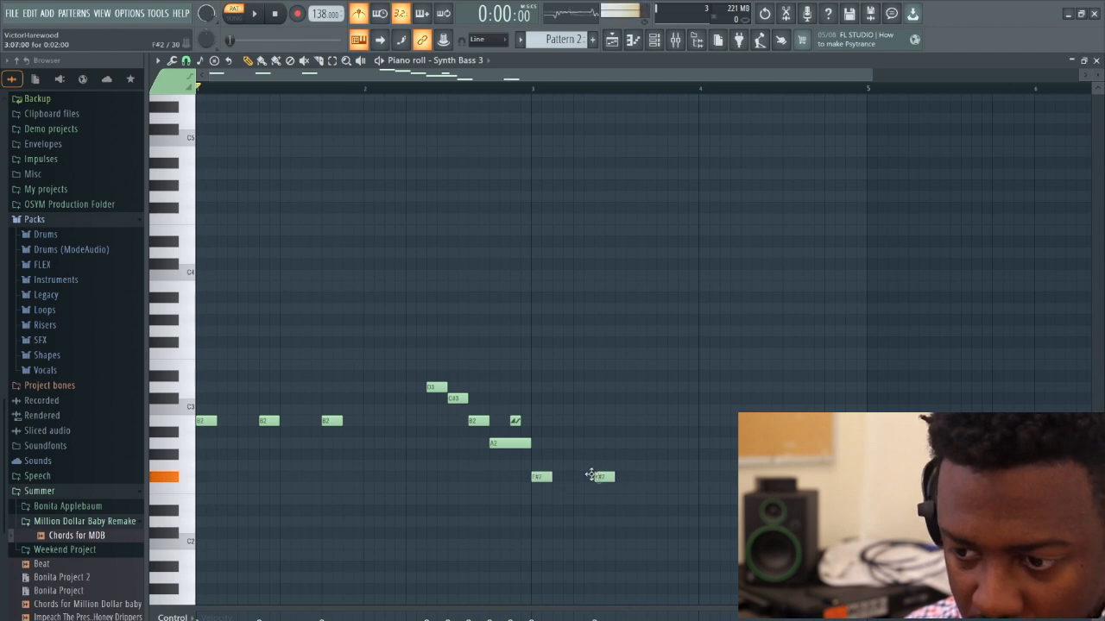
left_click(666, 478)
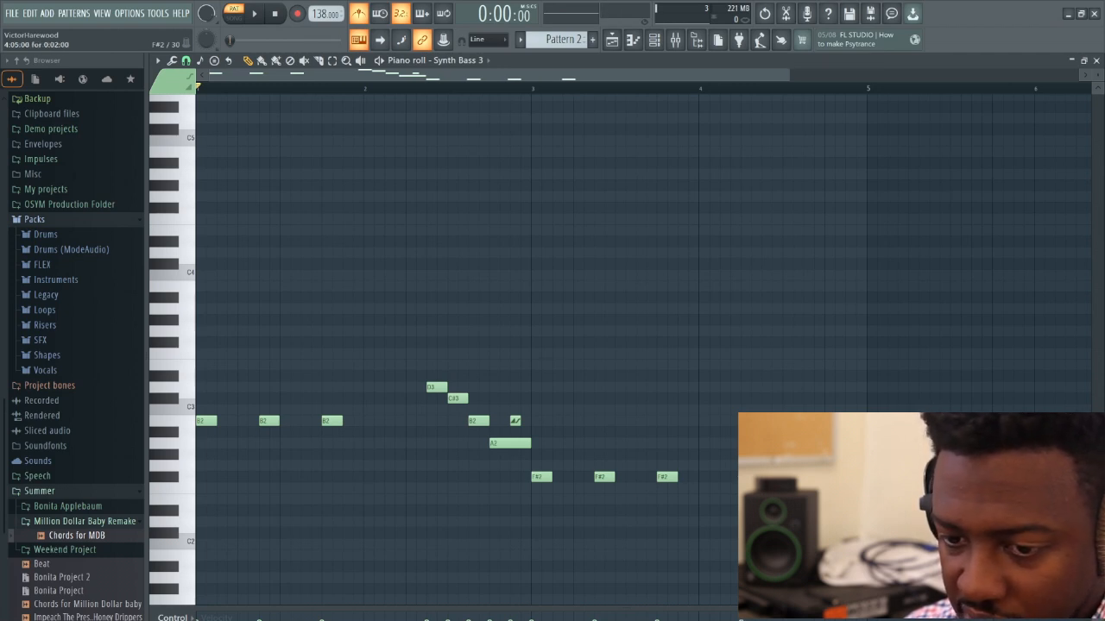
Add an F#3 note at step 7 of bar 4 and play the pattern from bar 3
left_click(770, 346)
left_click_drag(782, 345, 772, 345)
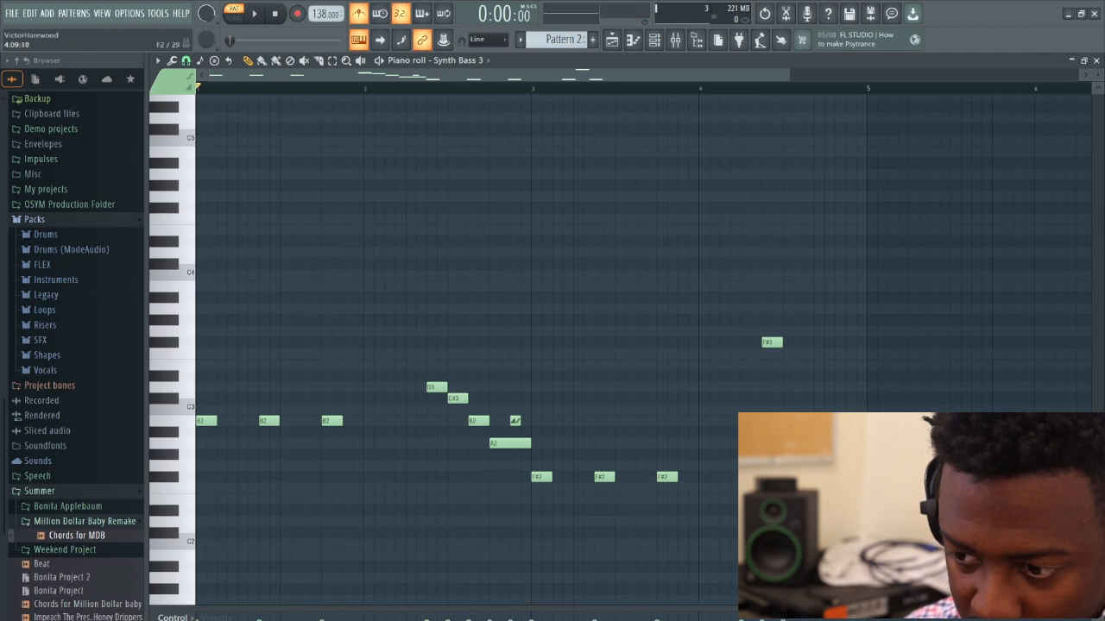
left_click(531, 89)
key("space")
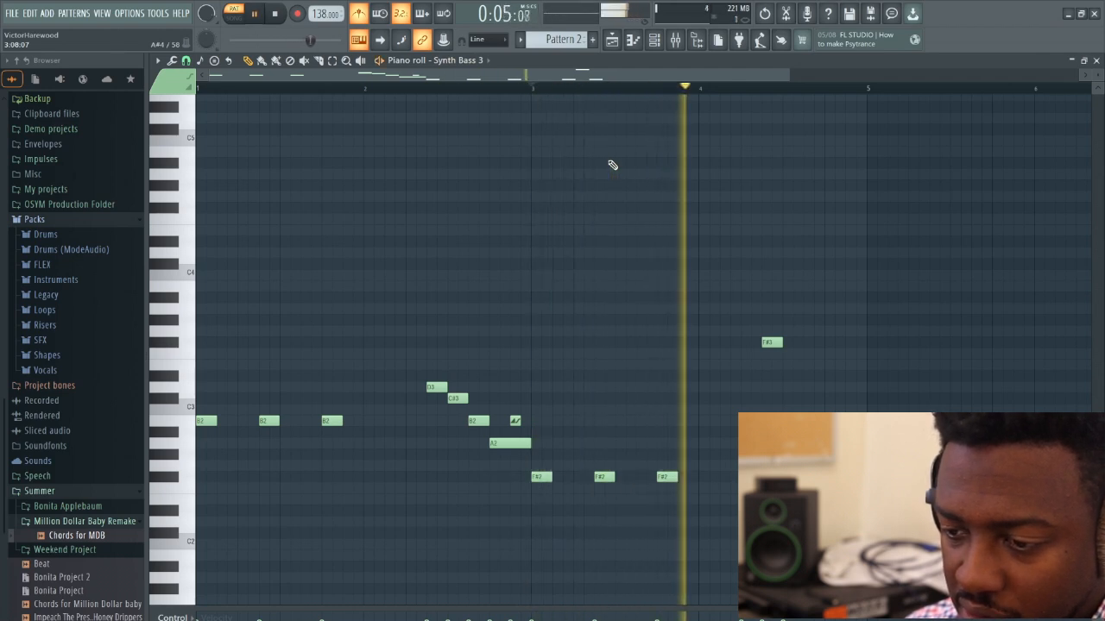
key("space")
Add F#2 at step 3 of bar 4, move the F#3 to step 5, and play from bar 3
left_click(729, 477)
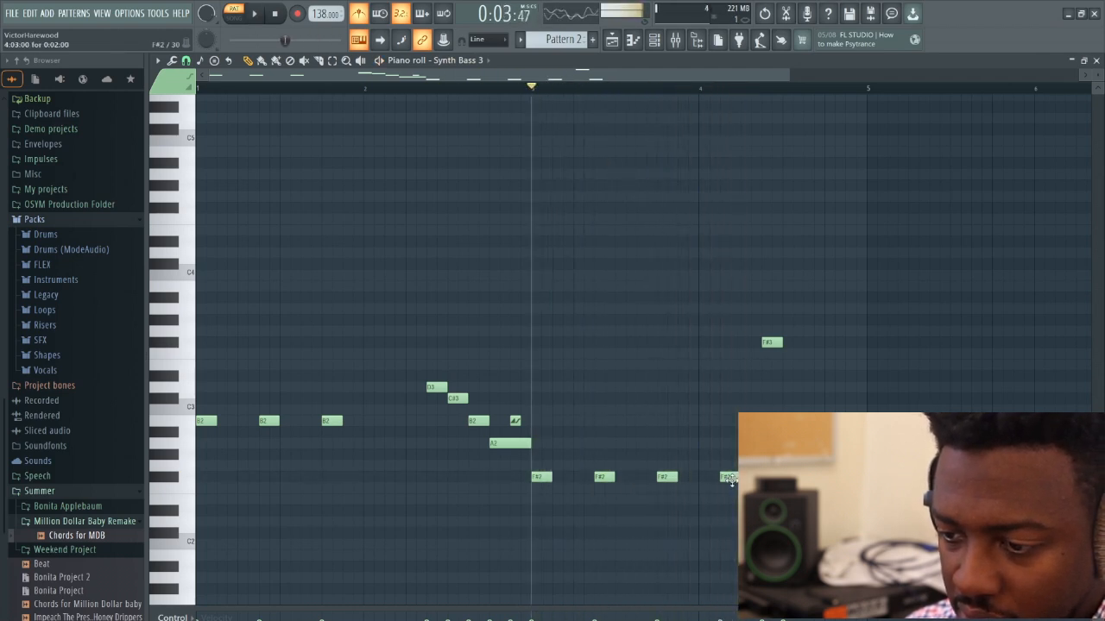
left_click(767, 341)
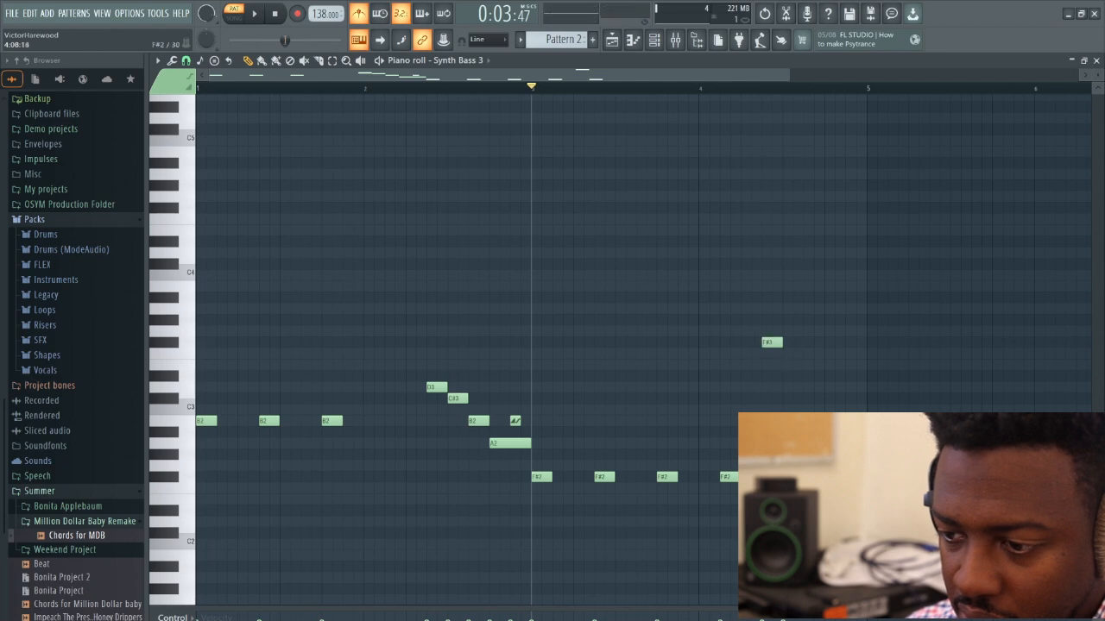
left_click_drag(766, 342, 744, 345)
key("space")
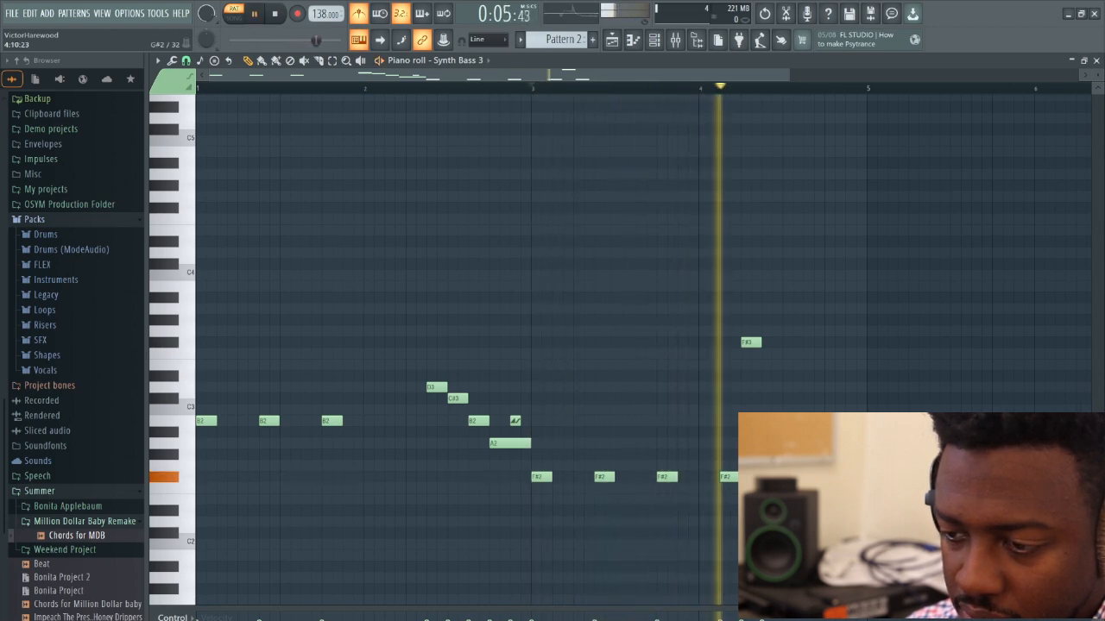
key("space")
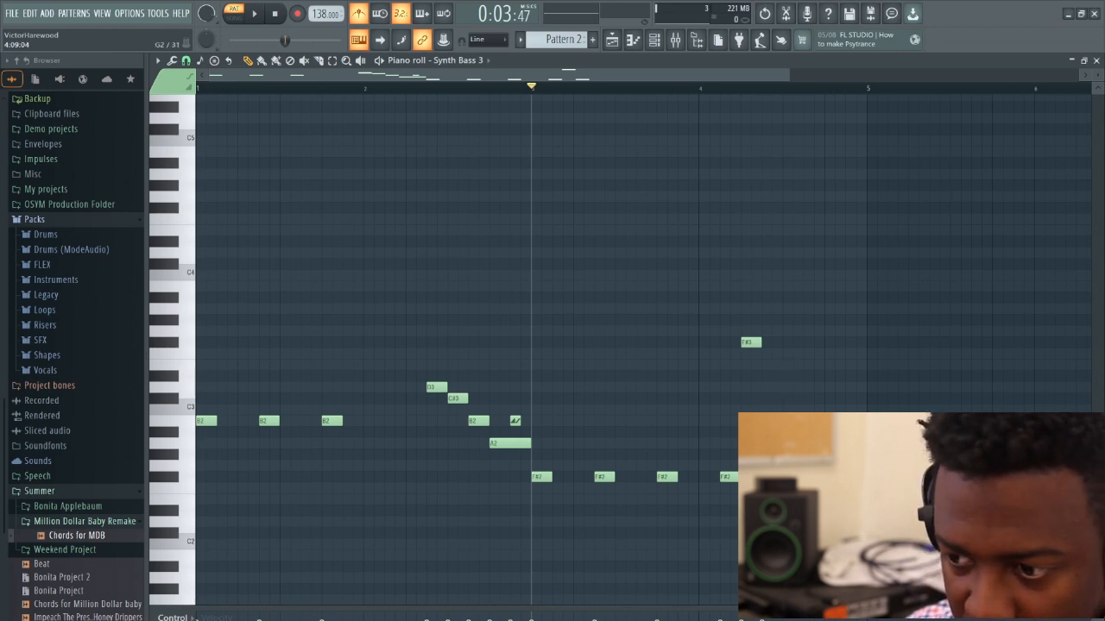
Finish bar 4 with F#2 at step 7, G#3 at step 9, A3 just after it, and G#3 at steps 13 and 15, and play it back
mouse_move(795, 383)
left_mouse_down()
mouse_move(795, 320)
mouse_move(785, 320)
left_mouse_up()
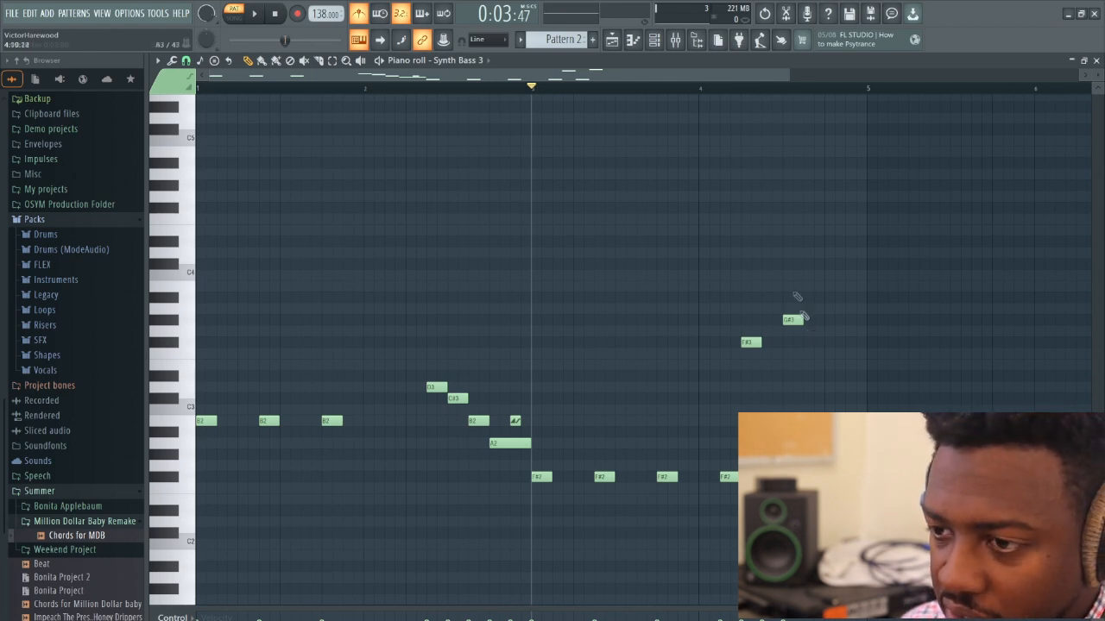
scroll(716, 101, "right", 3)
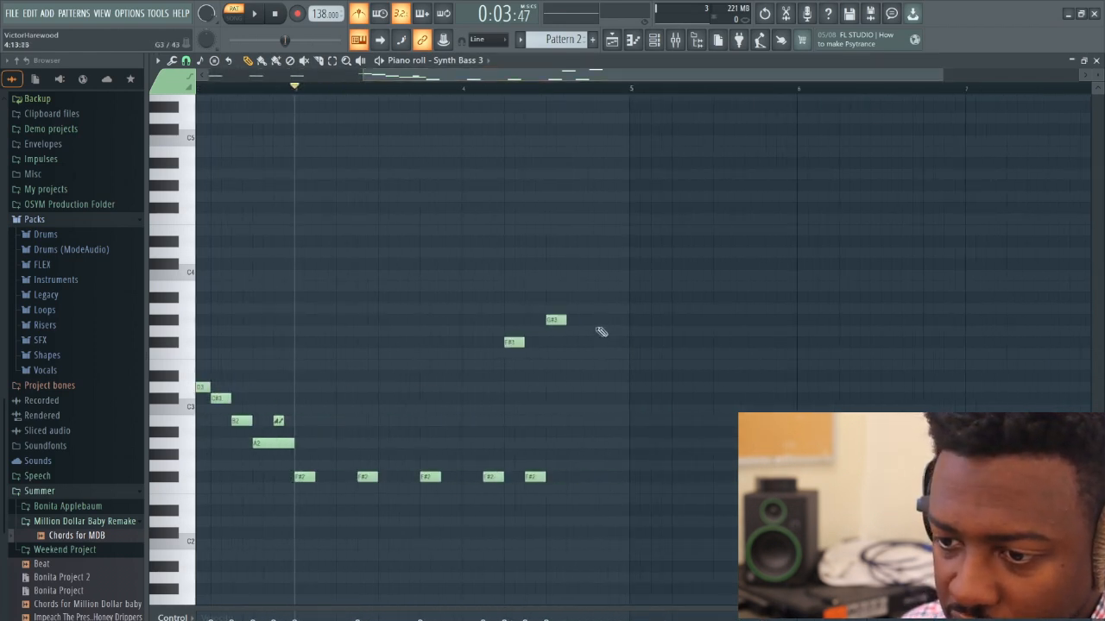
left_click(574, 309)
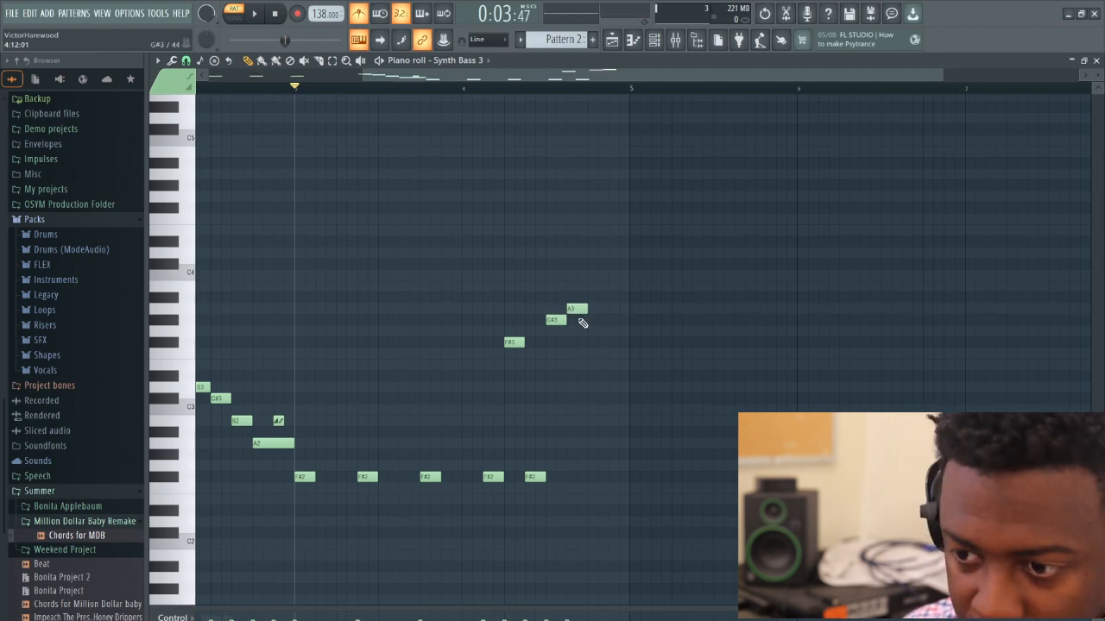
left_click(582, 320)
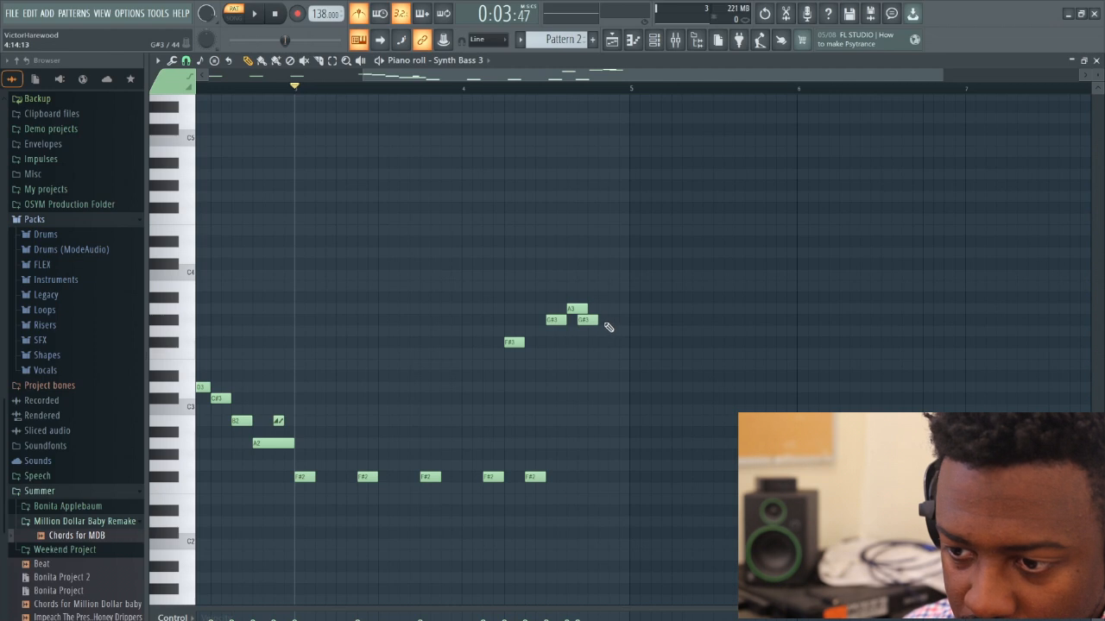
left_click(611, 320)
key("space")
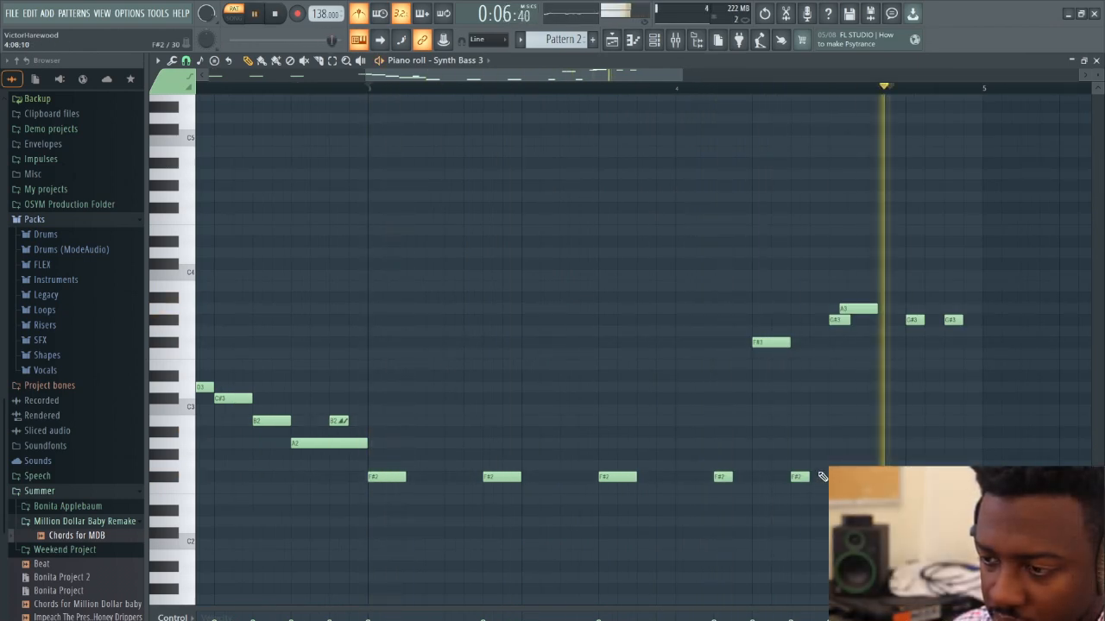
key("space")
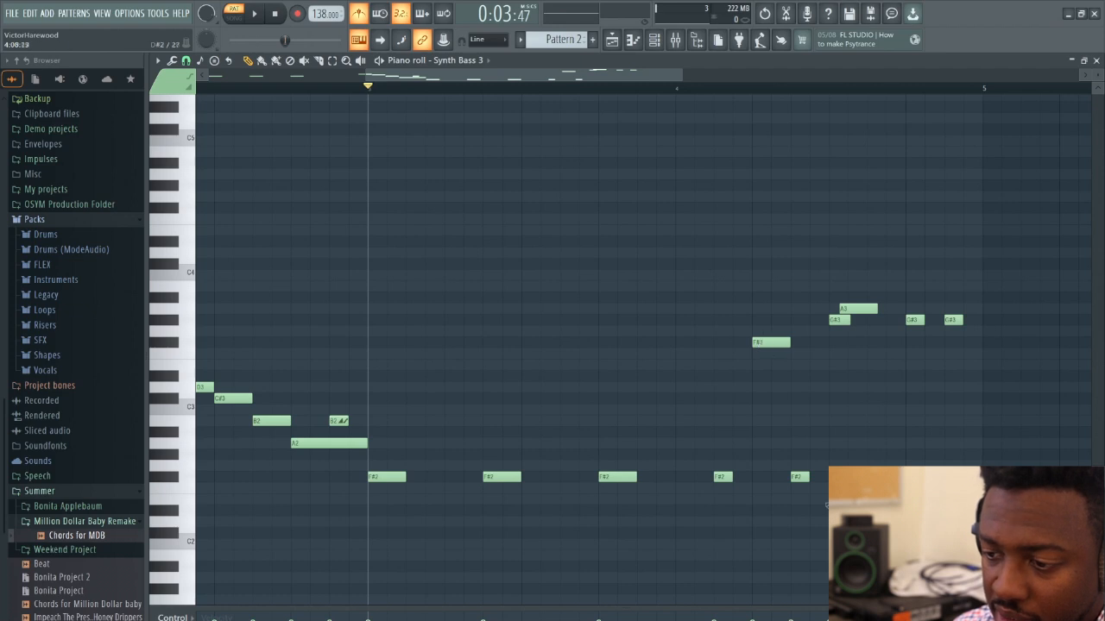
Play Pattern 2 from bar 3 to check the ending phrase of bar 4
left_click(836, 320)
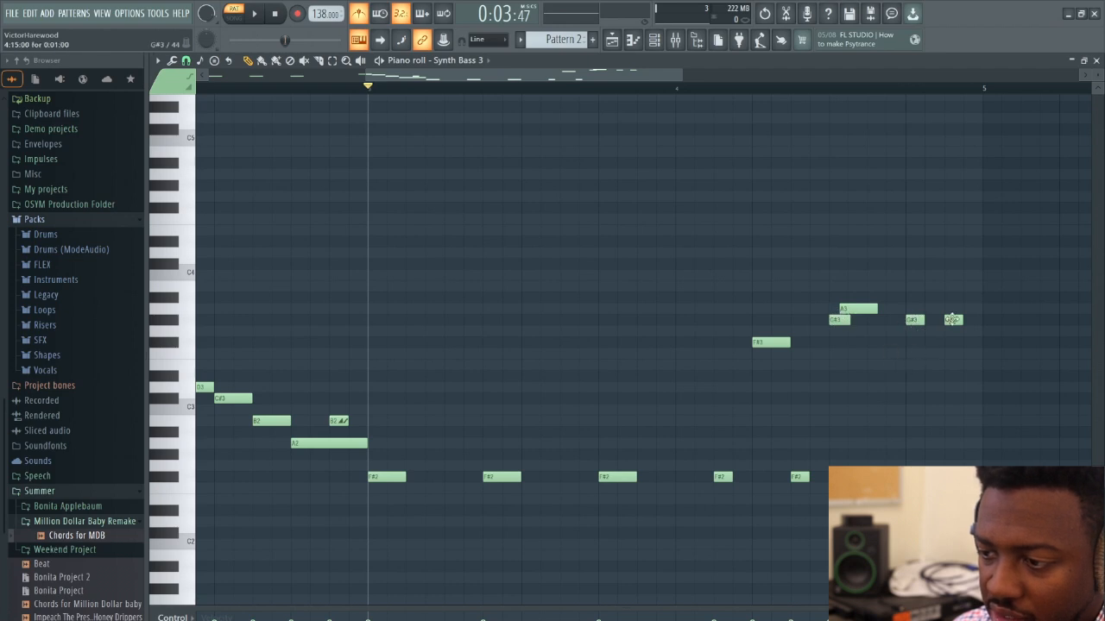
key("space")
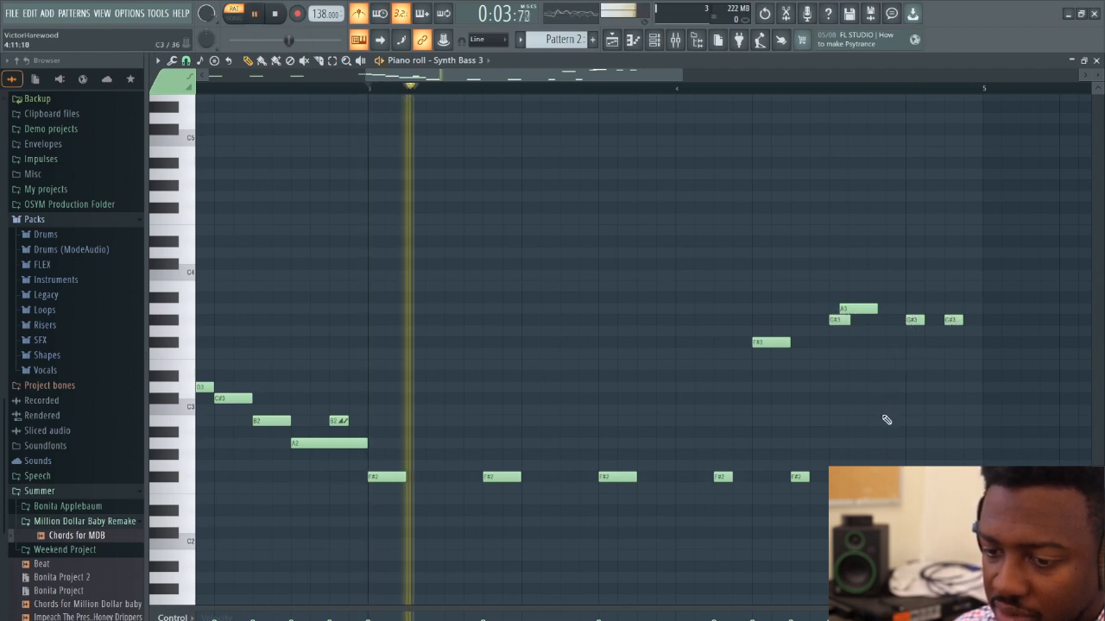
key("space")
Close the piano roll, open the Playlist, and place Pattern 2 at bar 5 of Track 1
left_click(1097, 64)
left_click(614, 40)
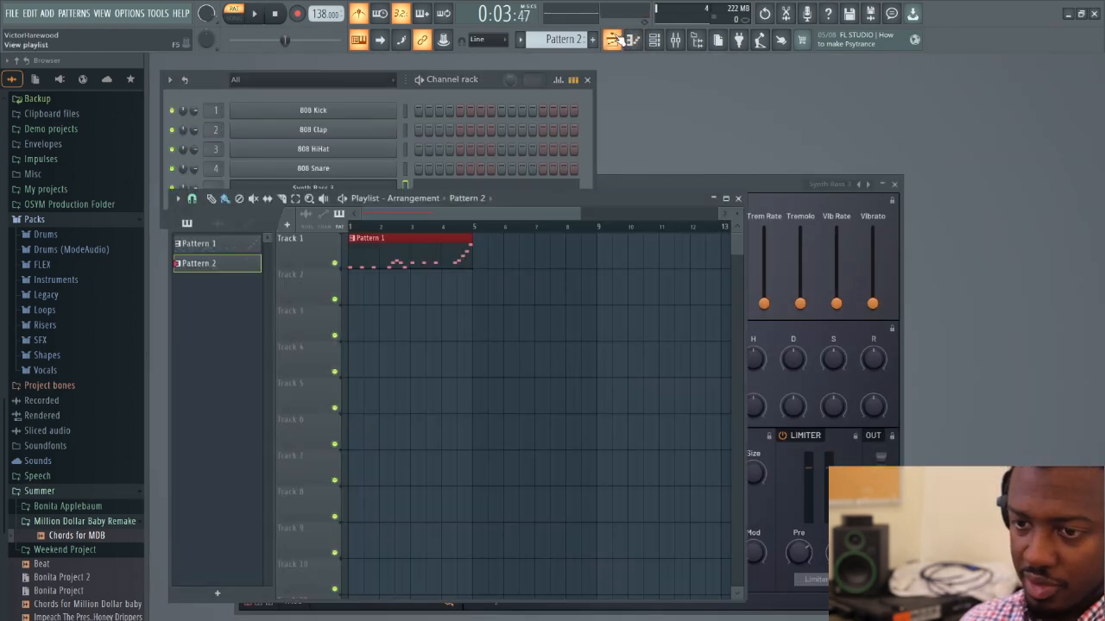
left_click(483, 262)
left_click_drag(559, 261, 551, 262)
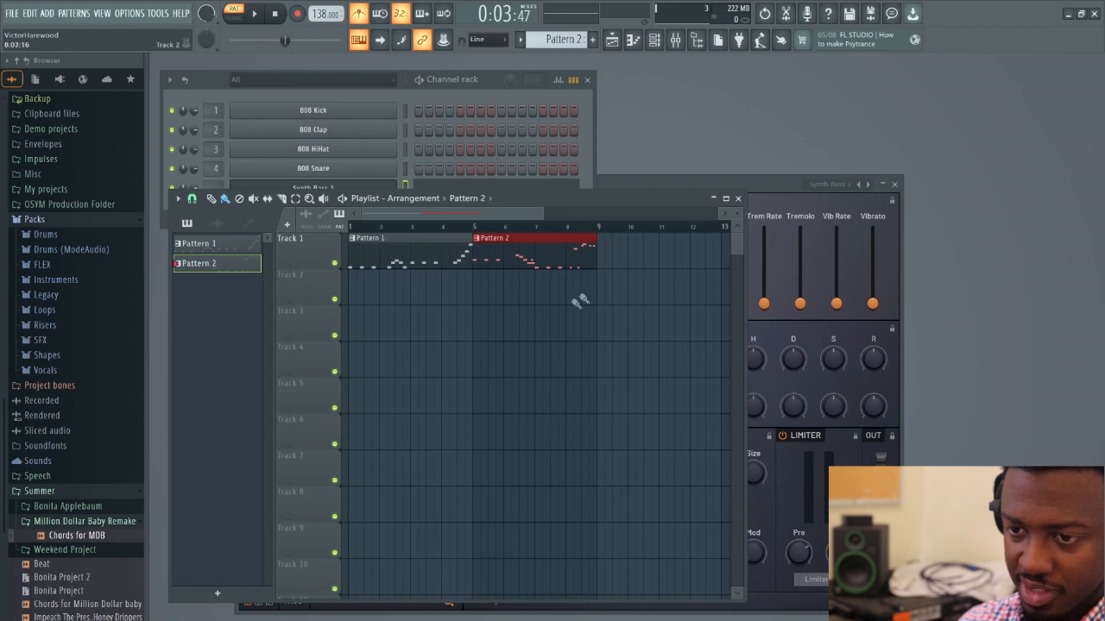
Slice the Pattern 1 clip at bar 2 and place a copy of its first bar at bar 9 of Track 1
left_click_drag(533, 215, 486, 232)
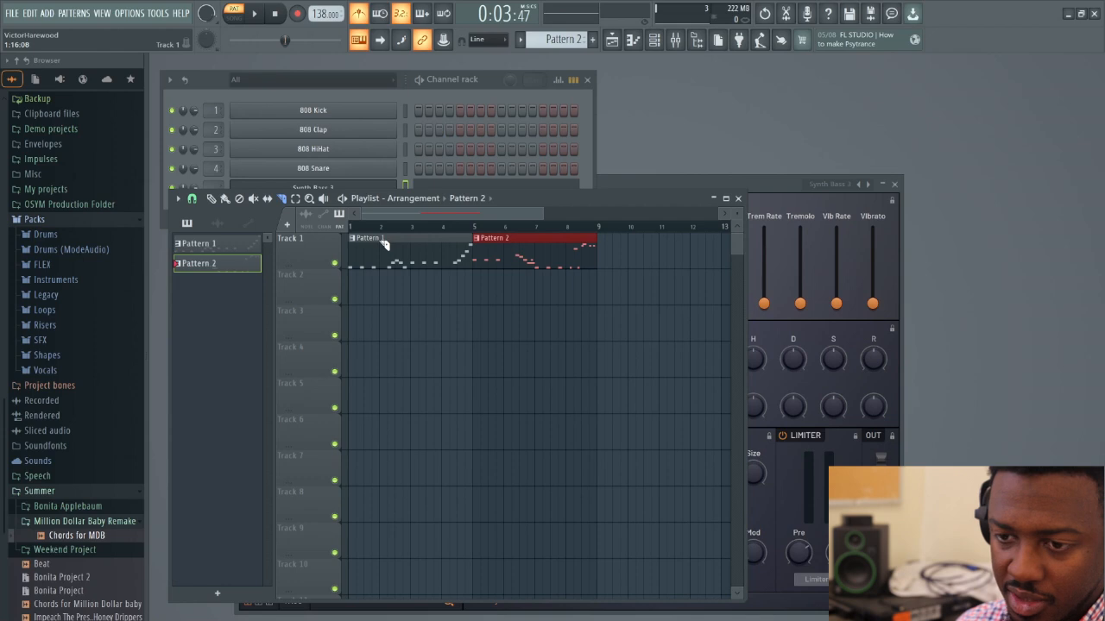
left_click(387, 256)
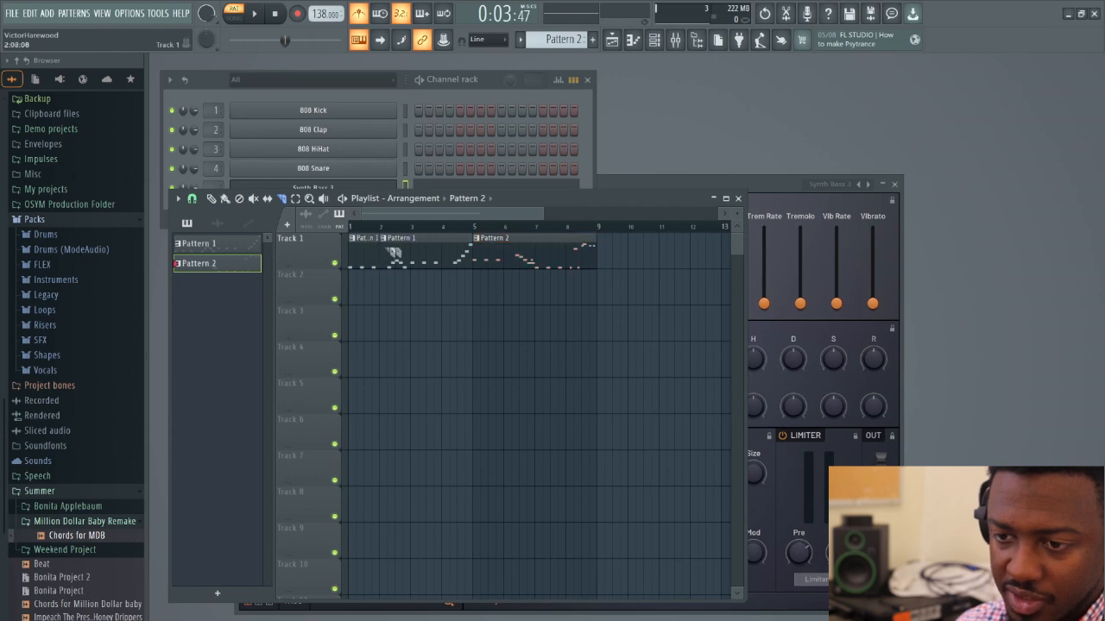
left_click(211, 198)
left_click(363, 250)
left_click(617, 259)
left_click_drag(617, 263, 609, 263)
Slice the Pattern 1 clip at bar 4, copy its last bar to bar 10, and duplicate the clips in bars 9 and 10 to bar 11
left_click(283, 199)
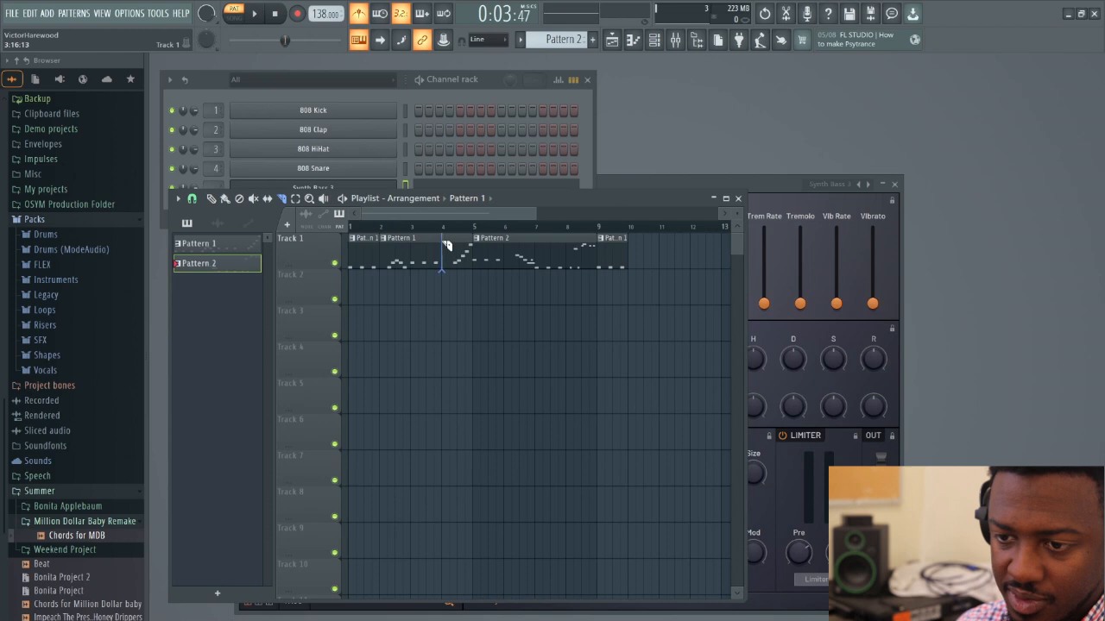
left_click(211, 198)
left_click(635, 258)
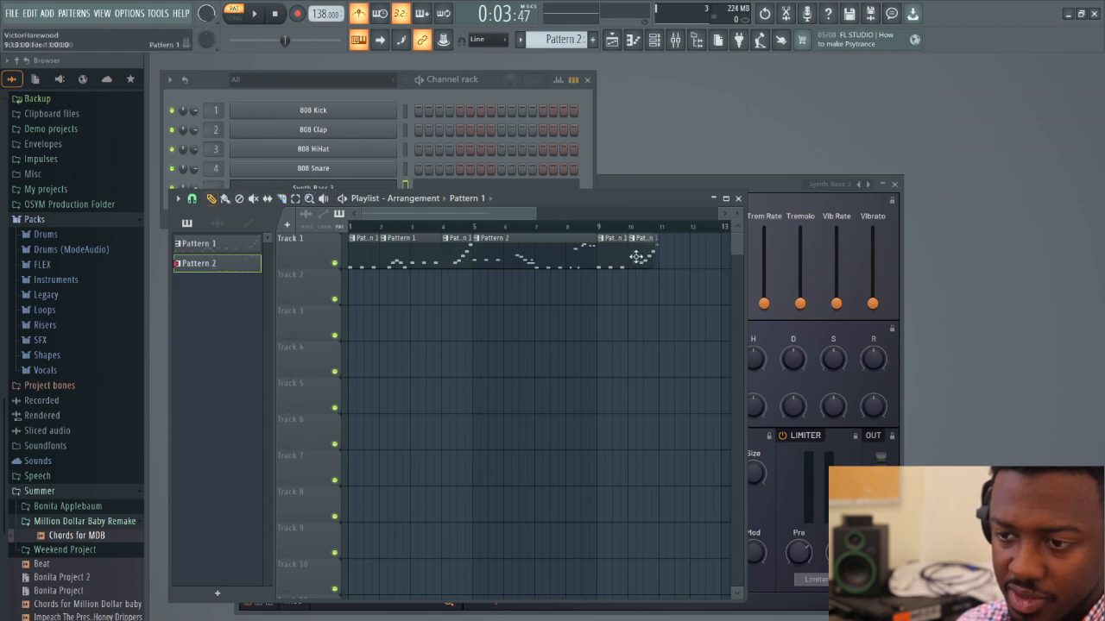
left_click_drag(395, 215, 489, 266)
key("ctrl+b")
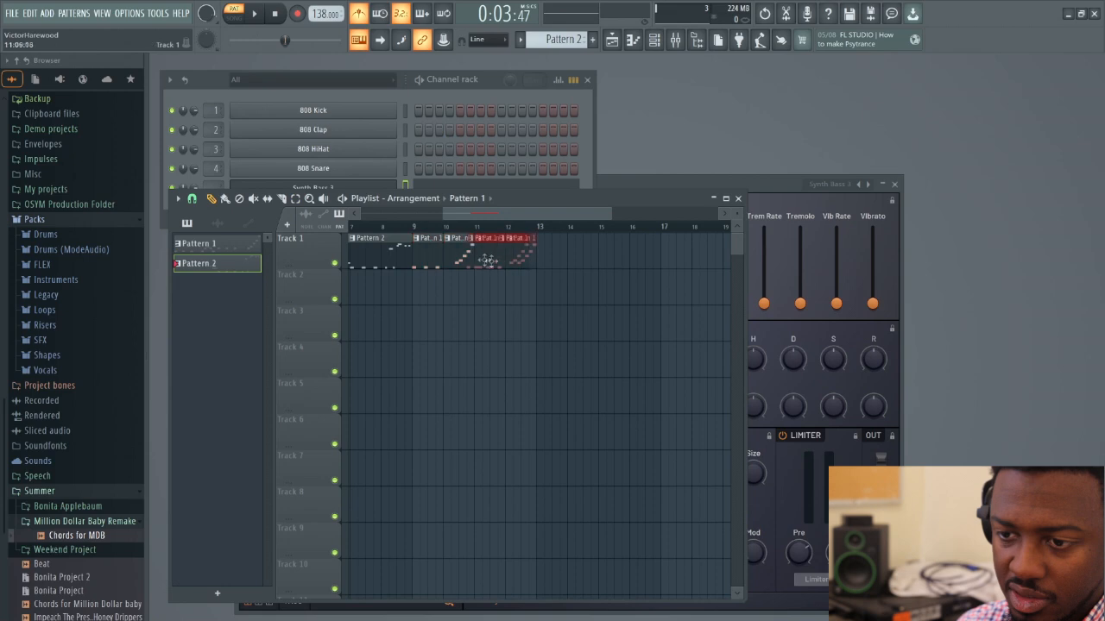
Slice the Pattern 2 clip at bar 7, place copies of its halves at bars 13 and 15, and play the ending
mouse_move(534, 216)
left_mouse_down()
mouse_move(559, 221)
mouse_move(492, 218)
mouse_move(546, 217)
left_mouse_up()
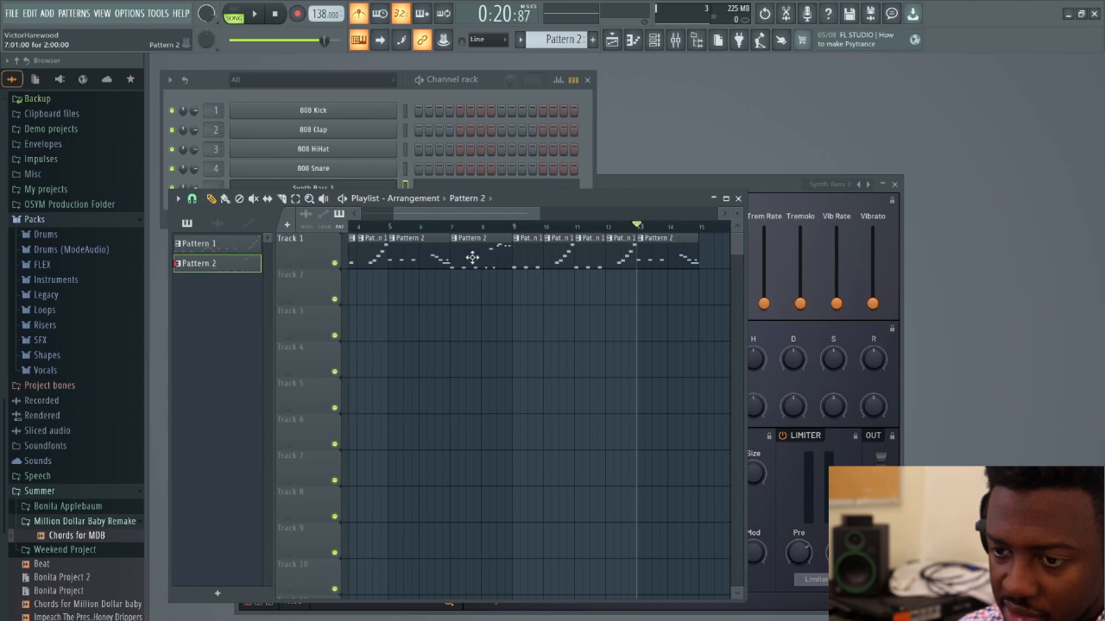
left_click_drag(470, 251, 580, 263)
key("space")
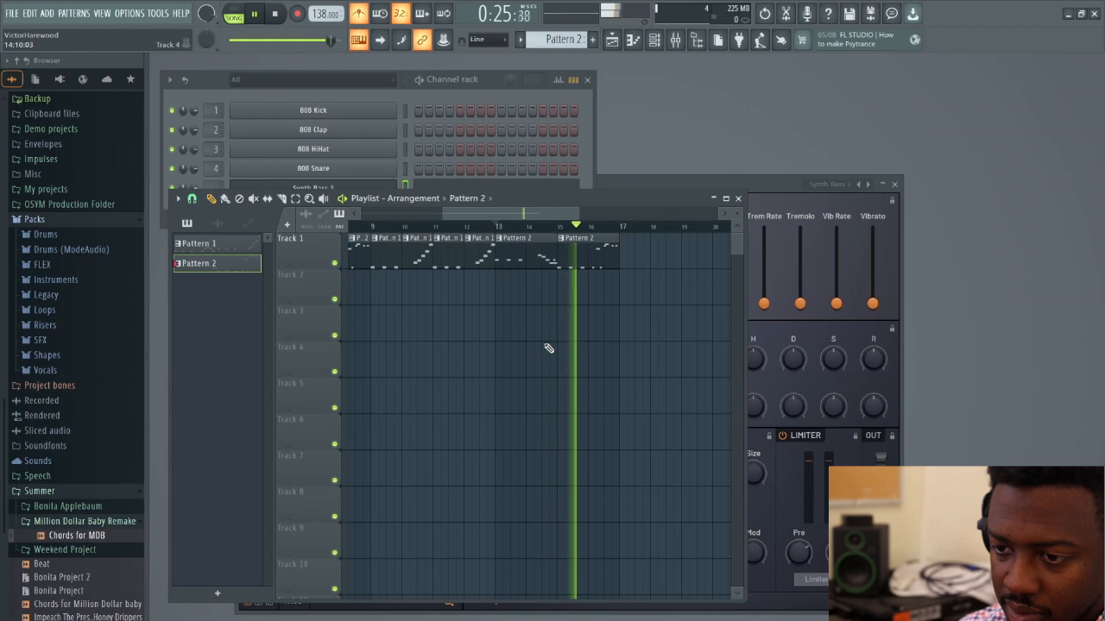
key("space")
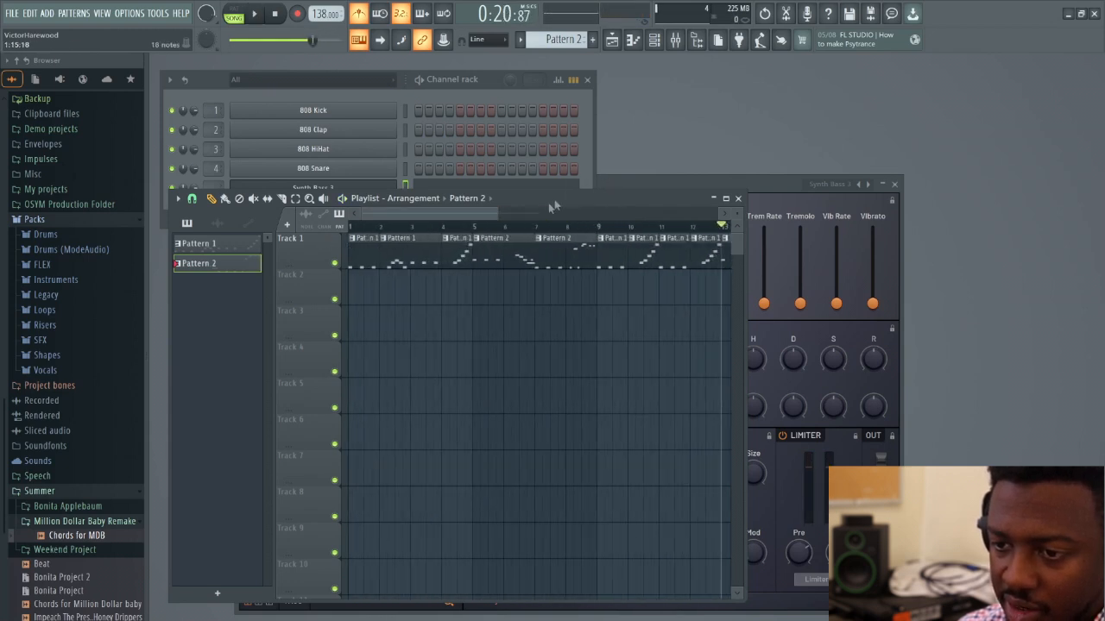
Merge the Track 1 clips in bars 1 to 8 into one pattern clip and those in bars 9 to 16 into another
left_click_drag(496, 216, 594, 217)
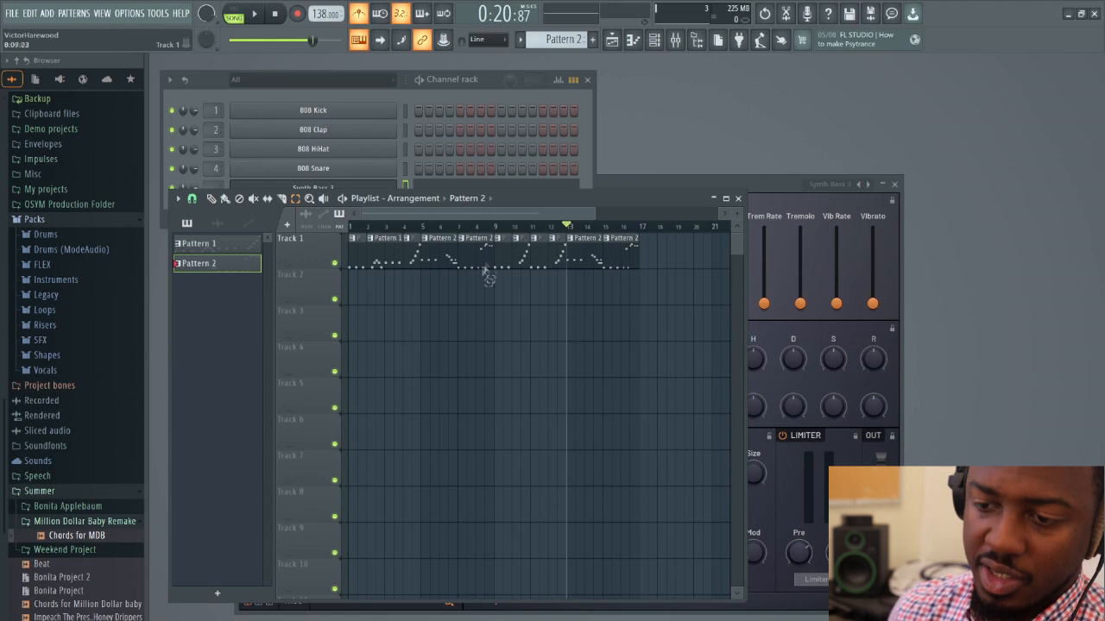
left_click_drag(486, 263, 352, 268)
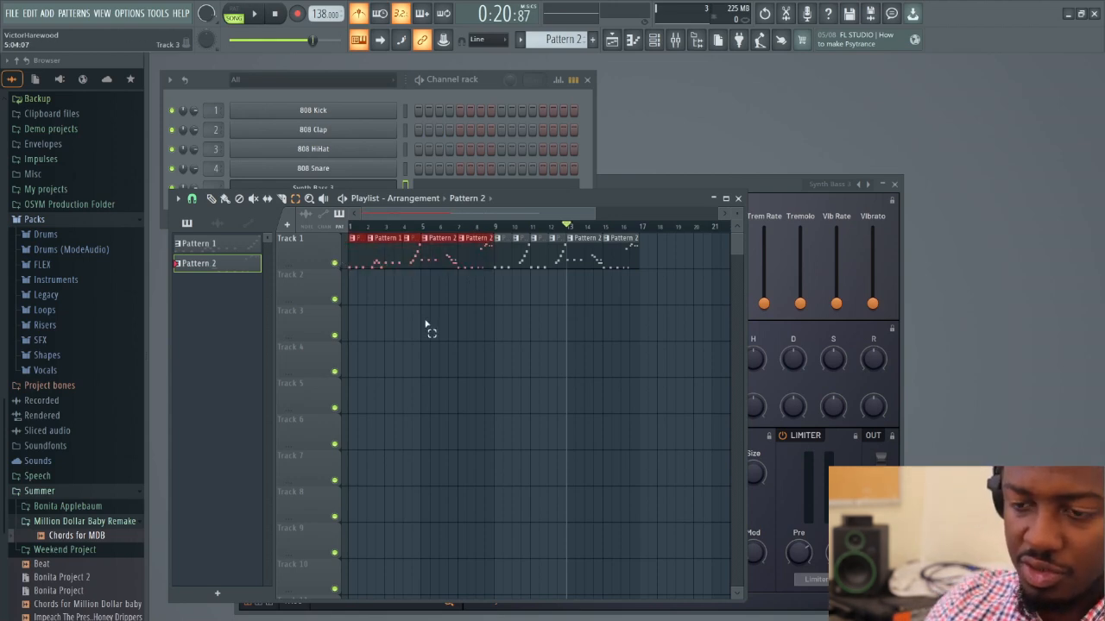
key("ctrl+g")
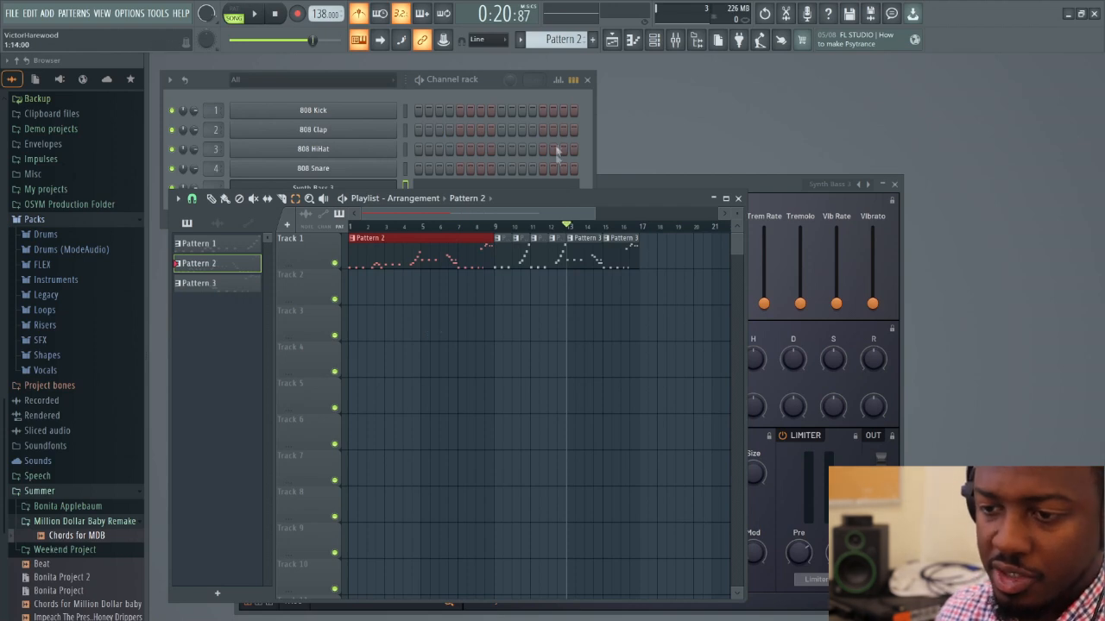
left_click_drag(501, 265, 650, 288)
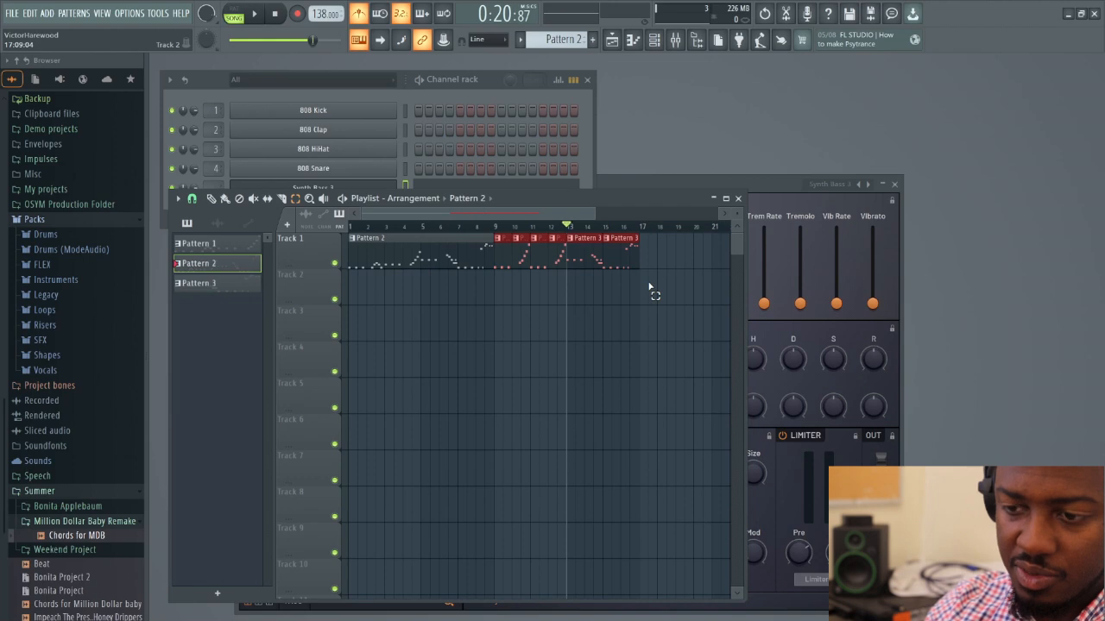
key("ctrl+g")
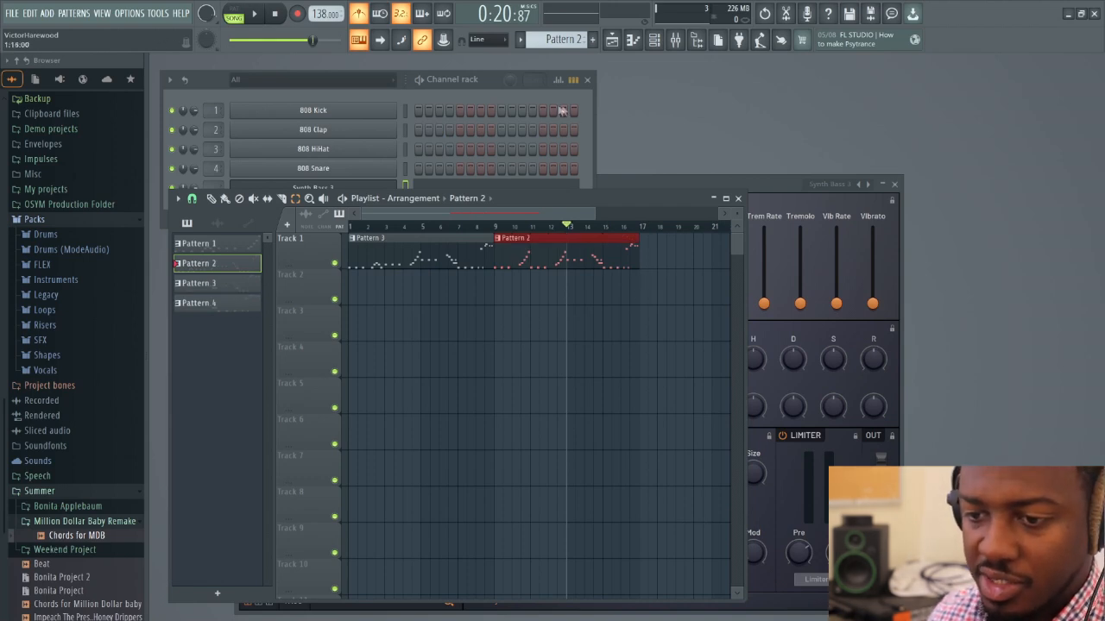
Make Pattern 3 active by opening its clip at bar 1 in the piano roll, and close the piano roll
left_click(213, 200)
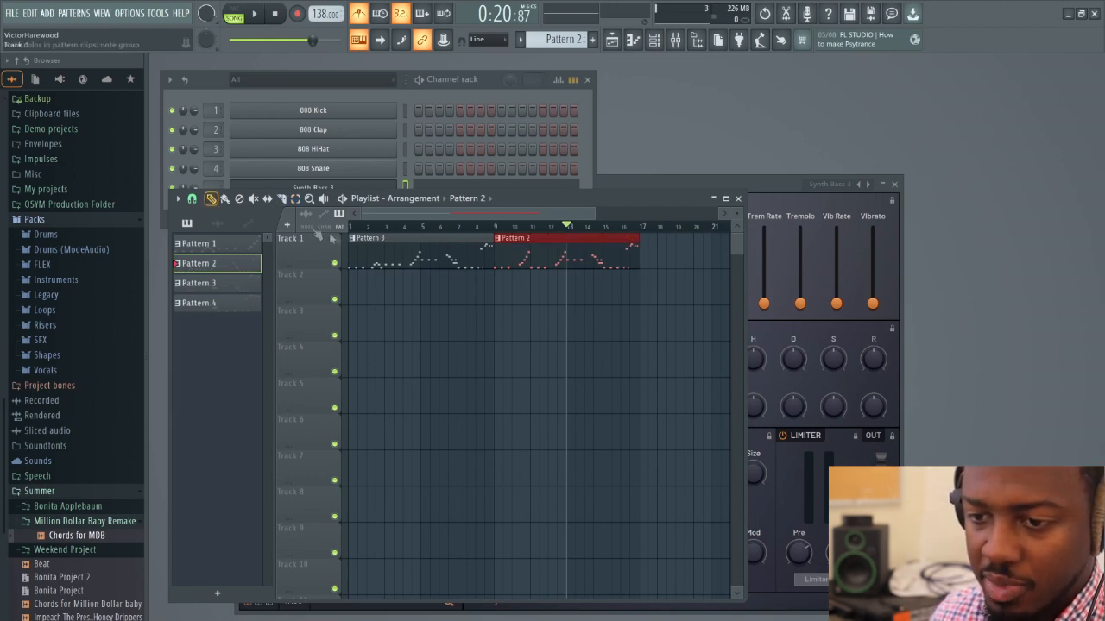
double_click(375, 257)
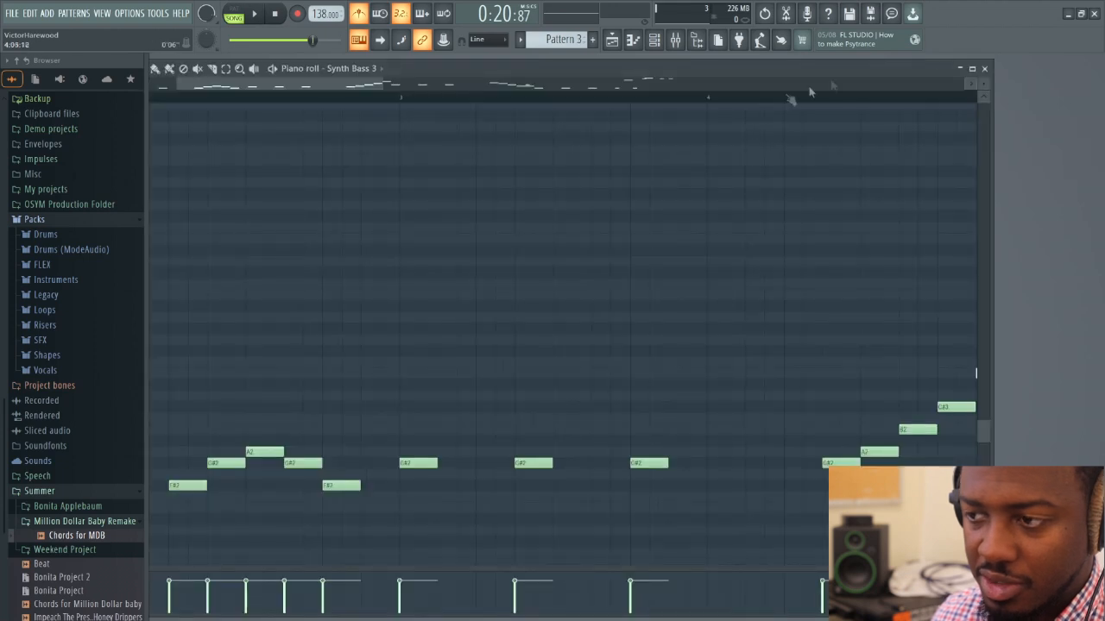
left_click(984, 68)
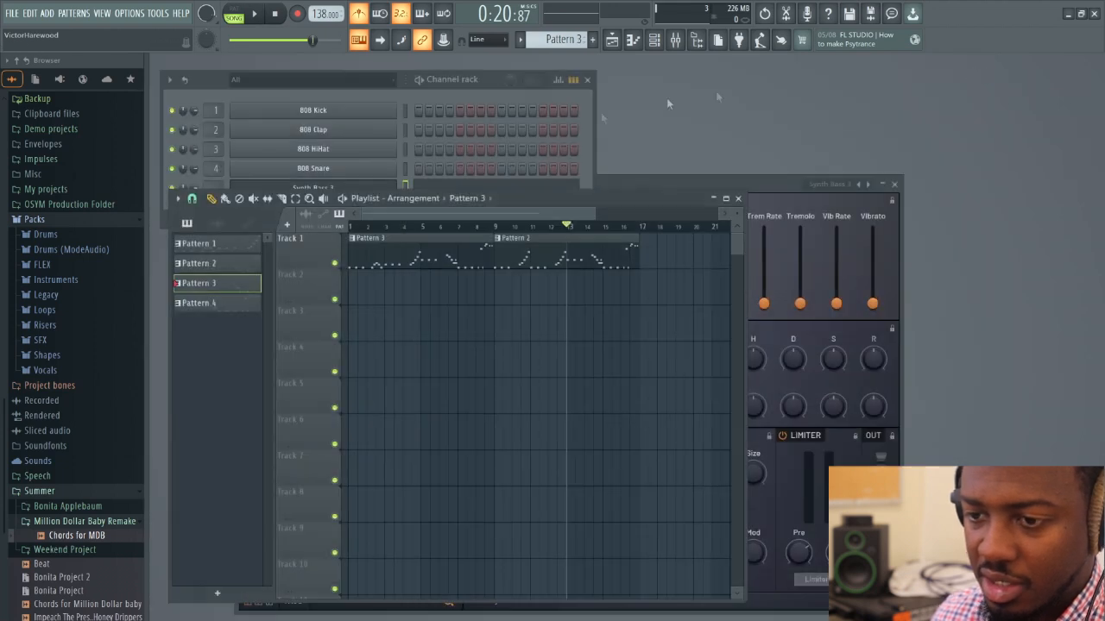
Add a FLEX channel to the Channel rack with the Arksun Cityscape preset Bite Me, and close the plugin window
left_click(580, 155)
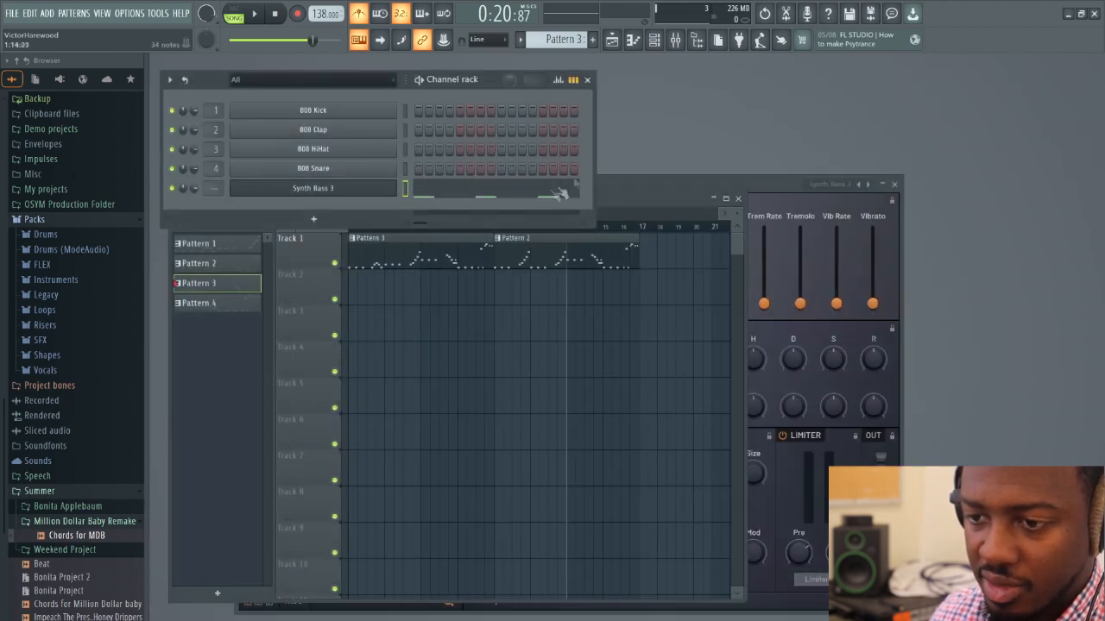
left_click(322, 223)
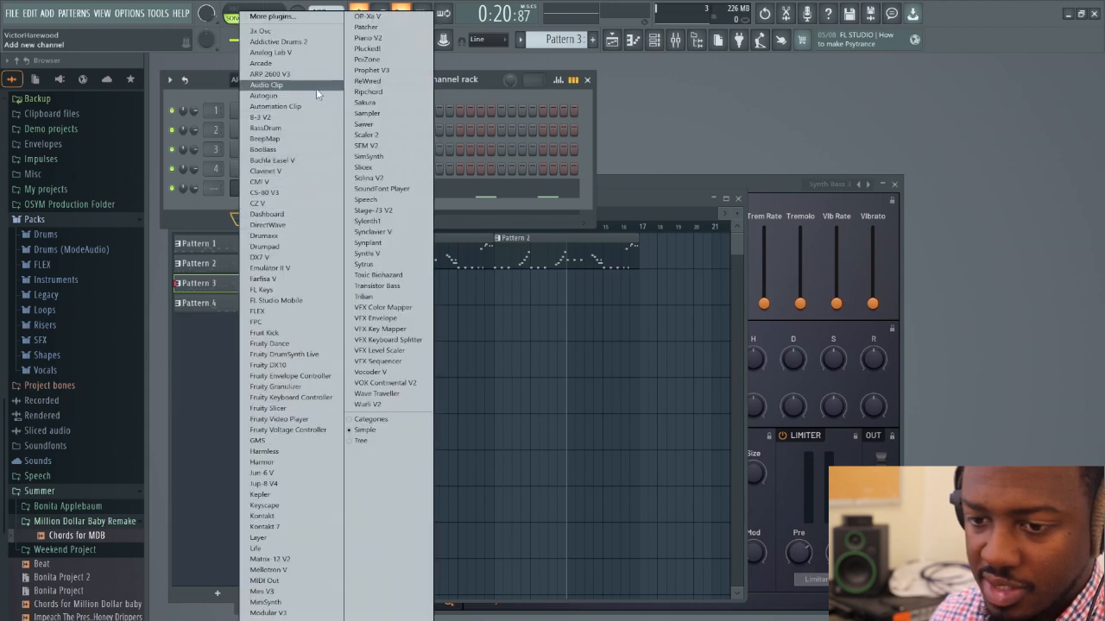
left_click(296, 311)
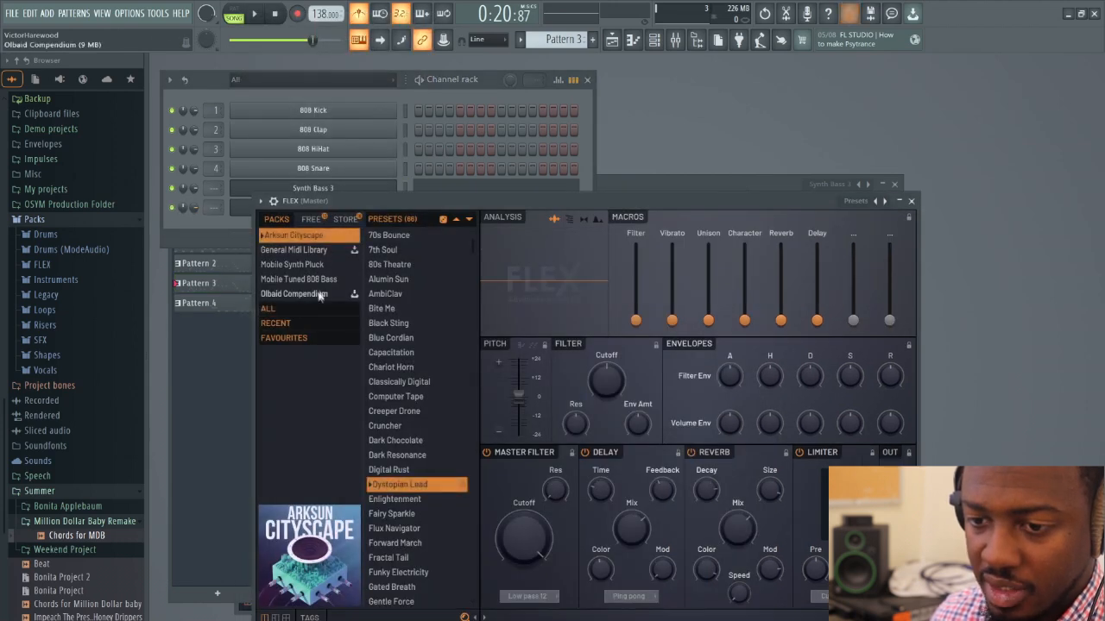
left_click(377, 310)
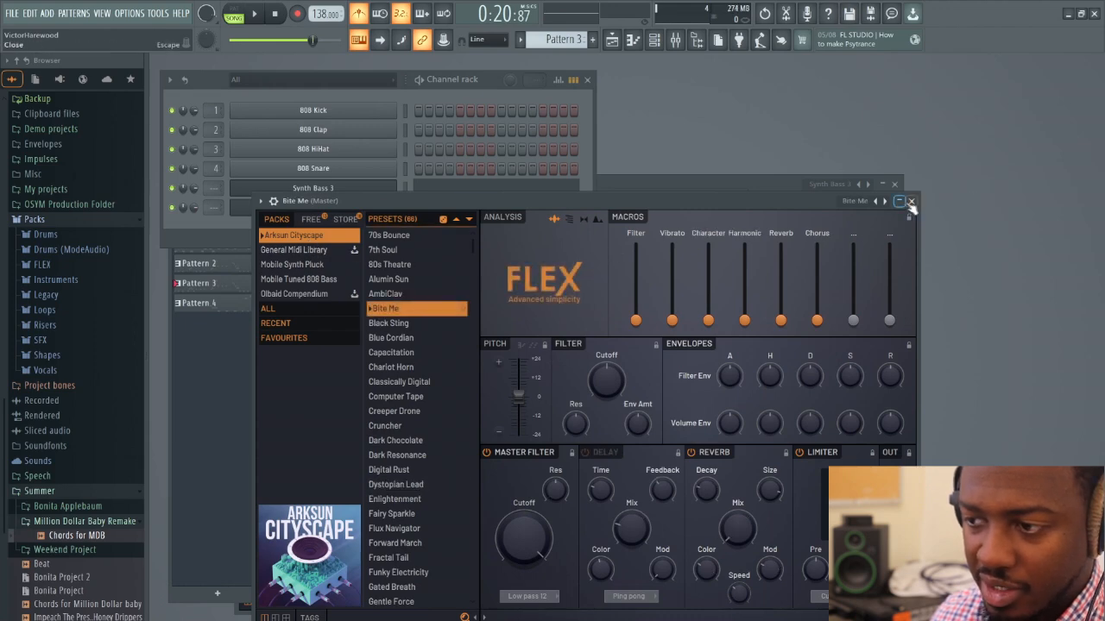
left_click(911, 201)
Copy the Synth Bass 3 notes of Pattern 3 into the Bite Me channel
right_click(318, 188)
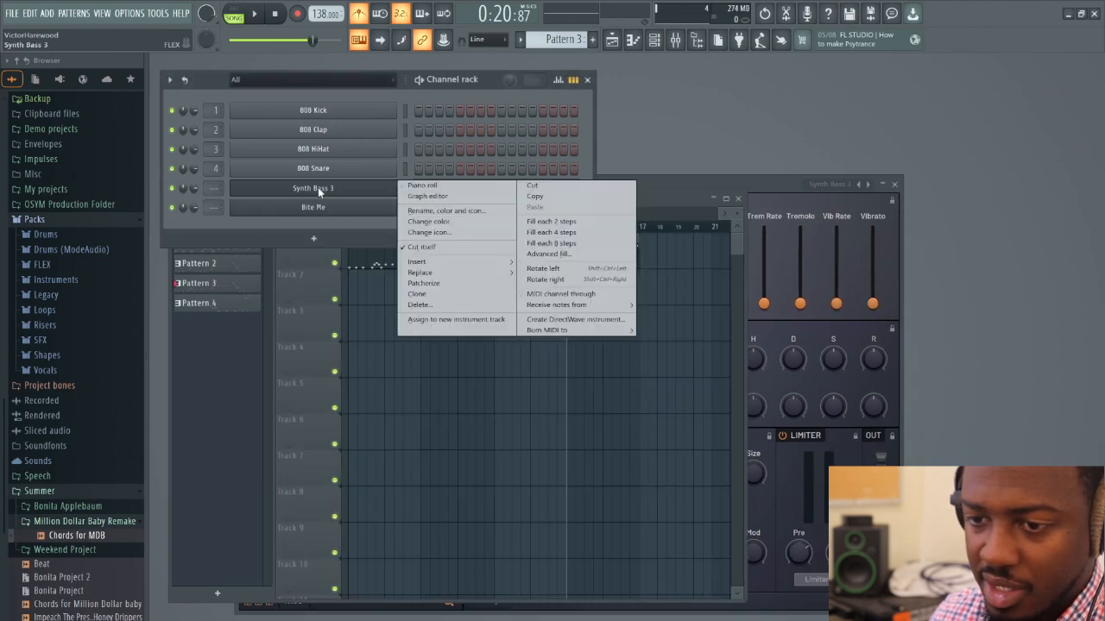
left_click(537, 198)
right_click(359, 213)
left_click(537, 231)
Open the Bite Me notes of Pattern 3 in the piano roll and transpose them all up one octave
left_click(475, 216)
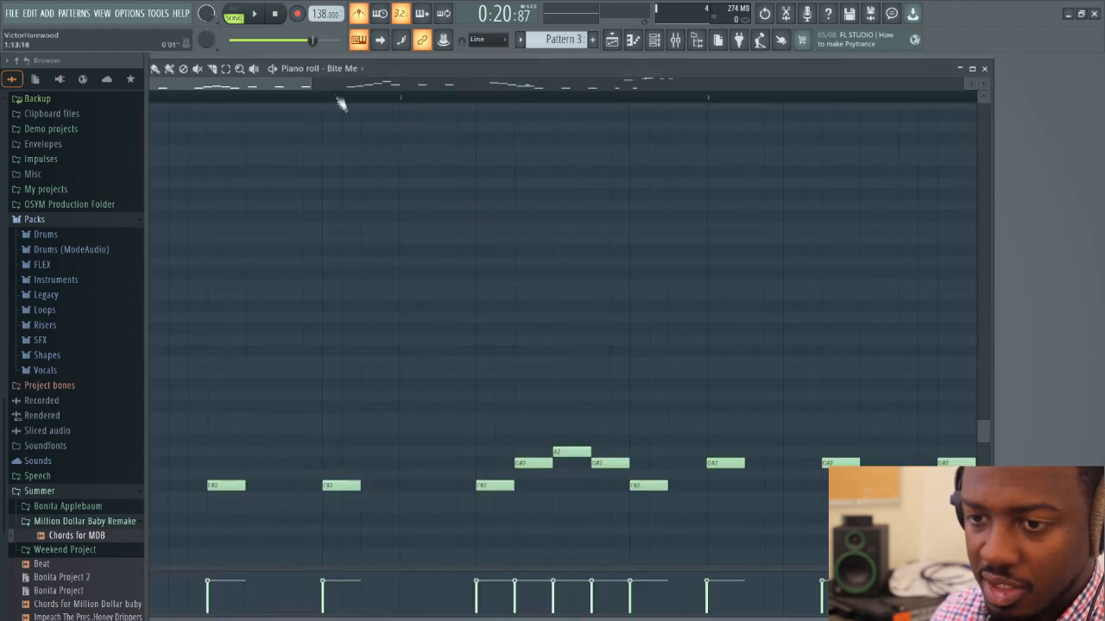
left_click_drag(306, 85, 771, 86)
scroll(365, 203, "down", 3)
scroll(362, 199, "up", 1)
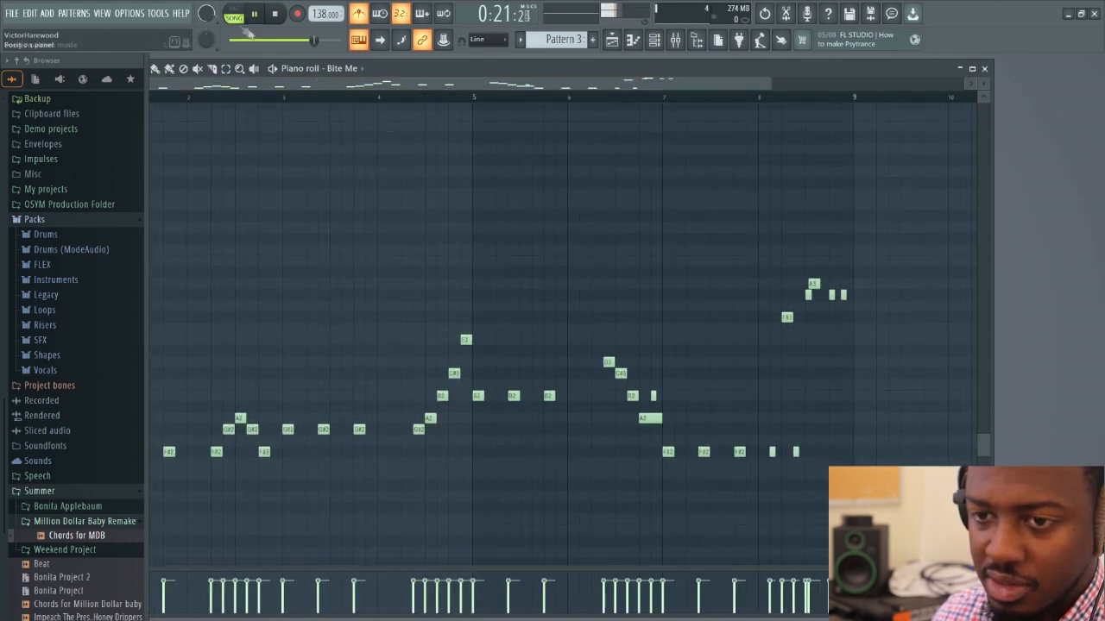
left_click_drag(375, 68, 511, 55)
key("space")
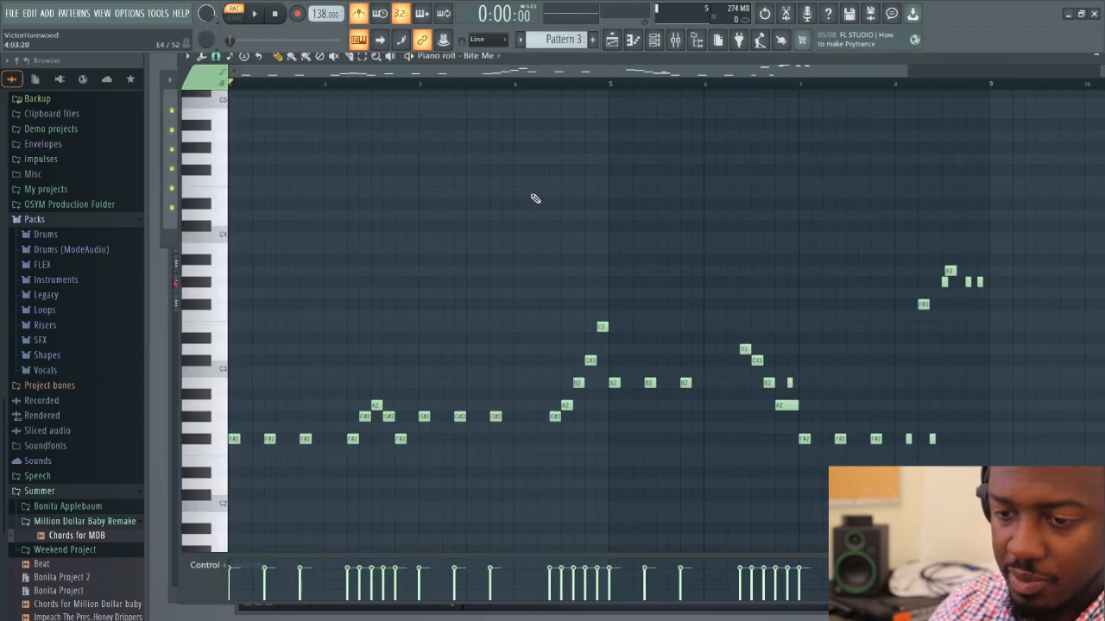
key("ctrl+Up")
Play Pattern 3 to hear Bite Me layered over the bass, and close the piano roll
key("space")
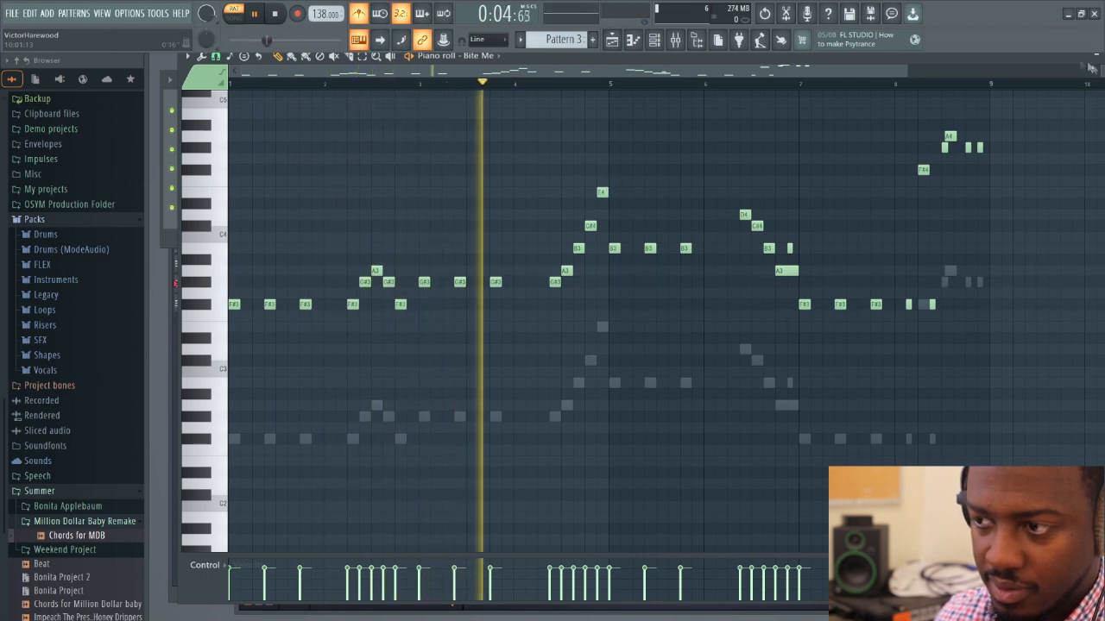
left_click_drag(906, 70, 1077, 94)
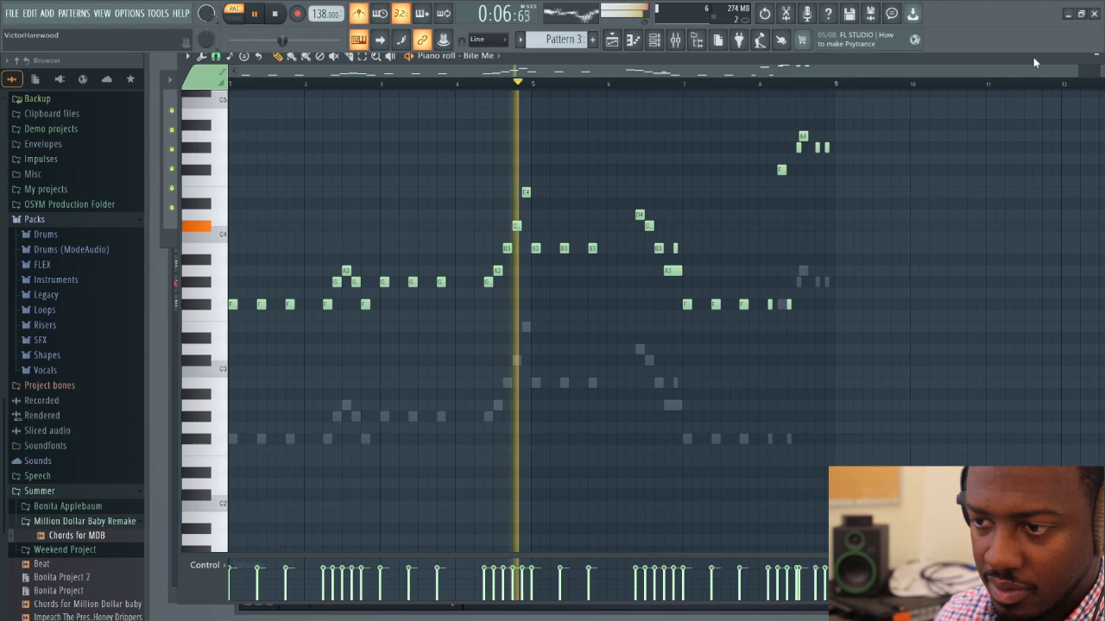
left_click_drag(1033, 57, 919, 103)
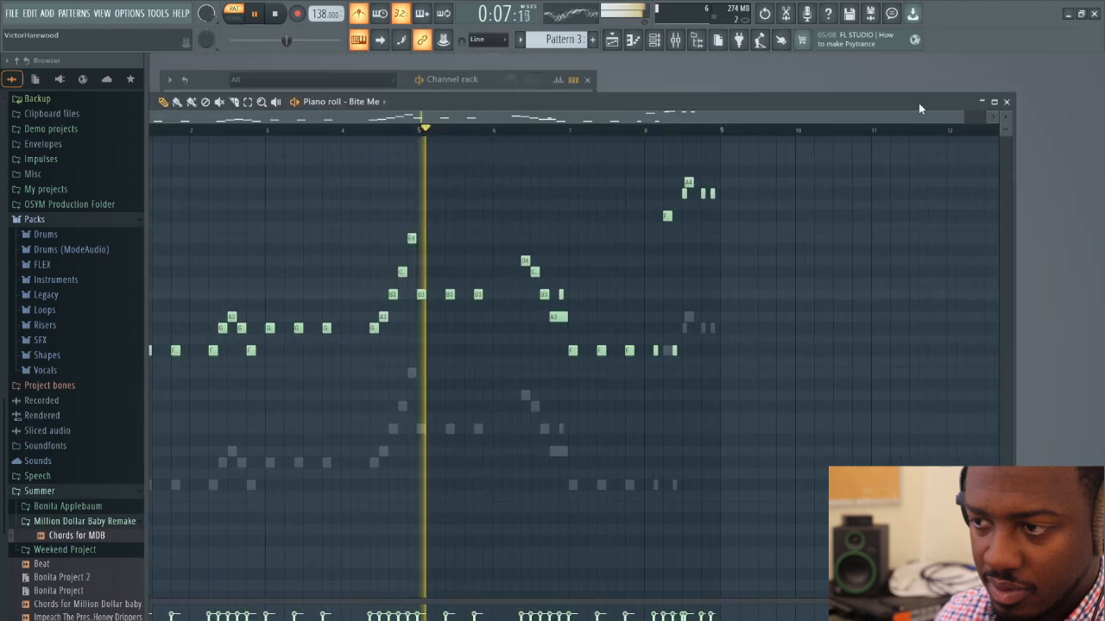
left_click(1008, 103)
key("space")
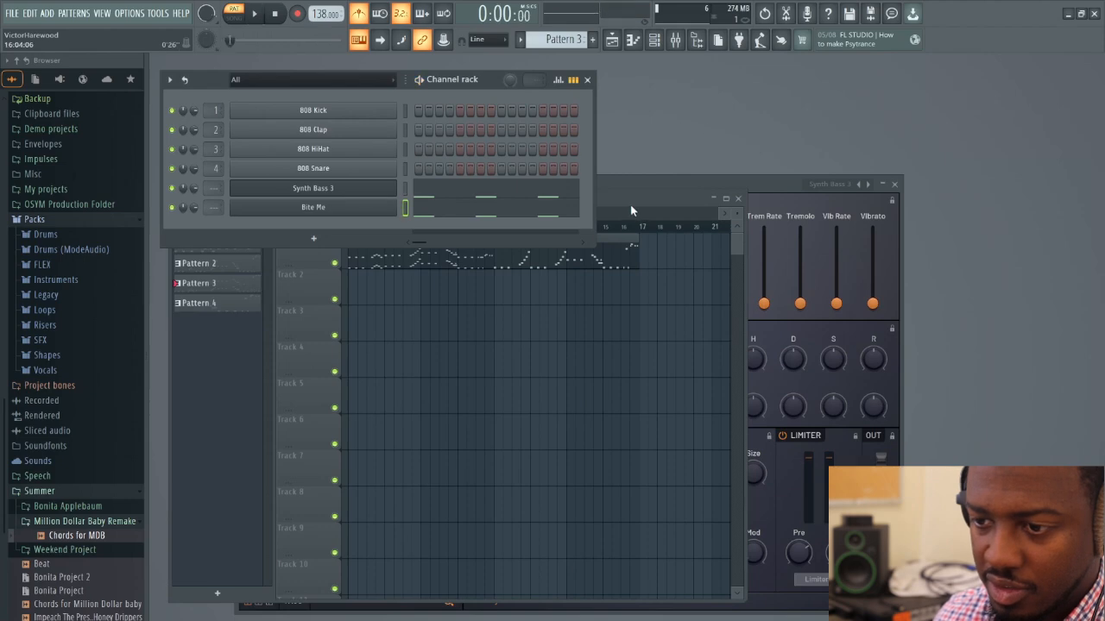
Make Pattern 2 active by opening its merged clip at bar 9 in the piano roll, and close the piano roll
left_click(631, 211)
double_click(539, 262)
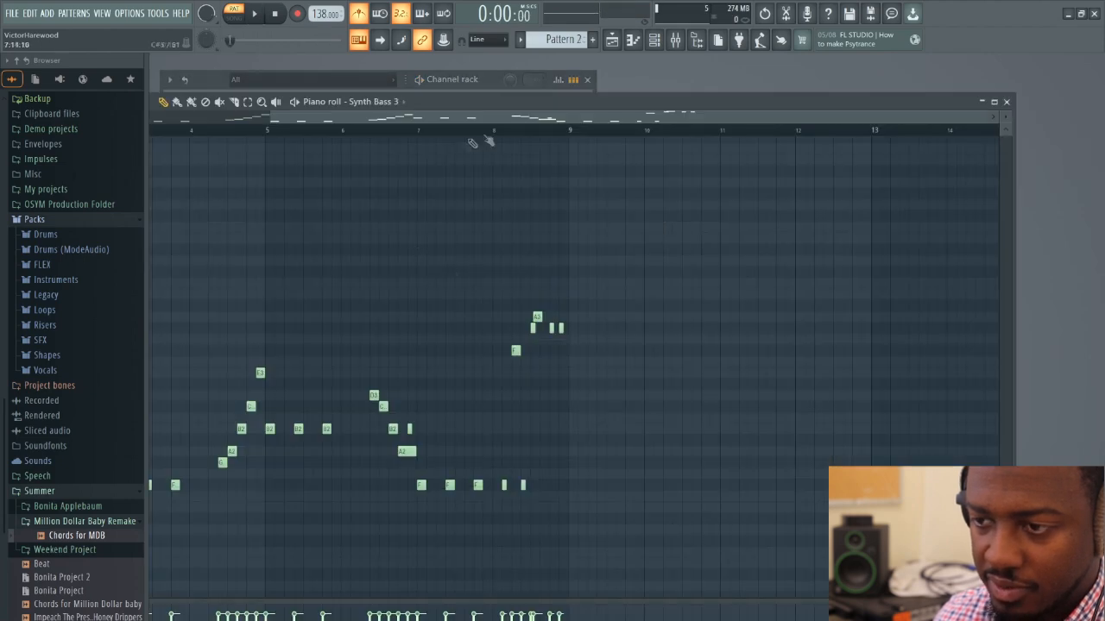
double_click(899, 102)
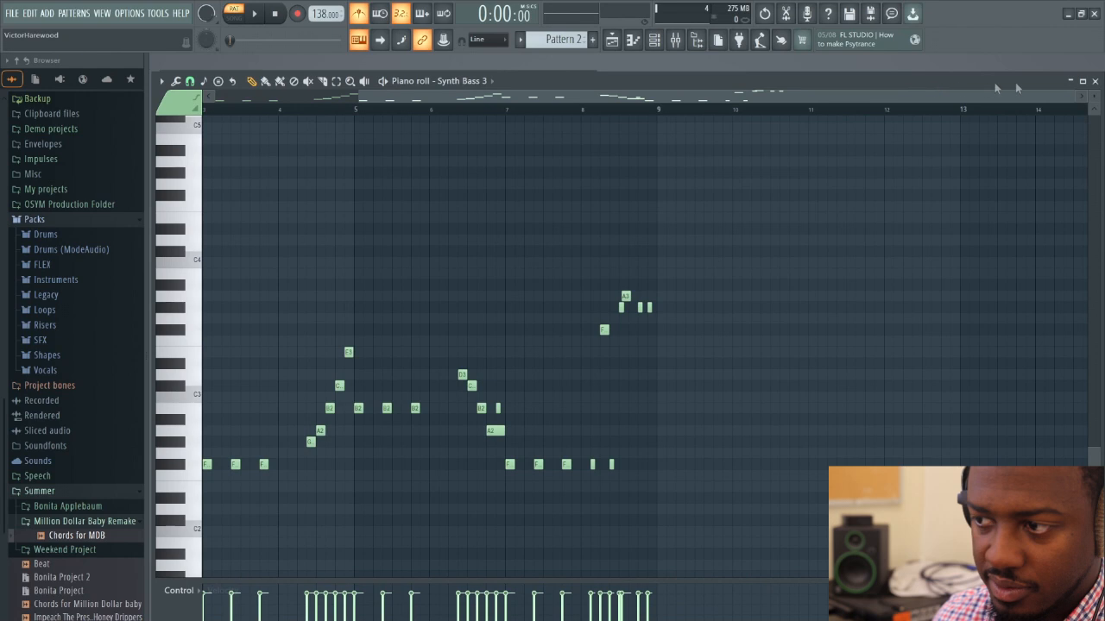
left_click(1097, 81)
Copy the Synth Bass 3 notes of Pattern 2 into the Bite Me channel
left_click(590, 158)
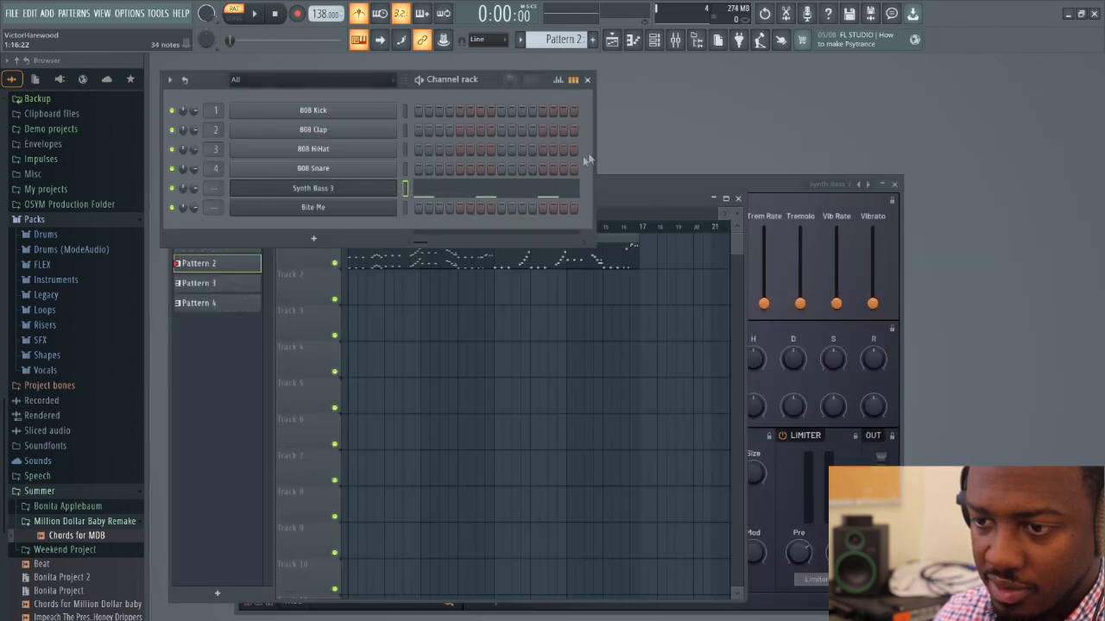
right_click(333, 190)
left_click(536, 206)
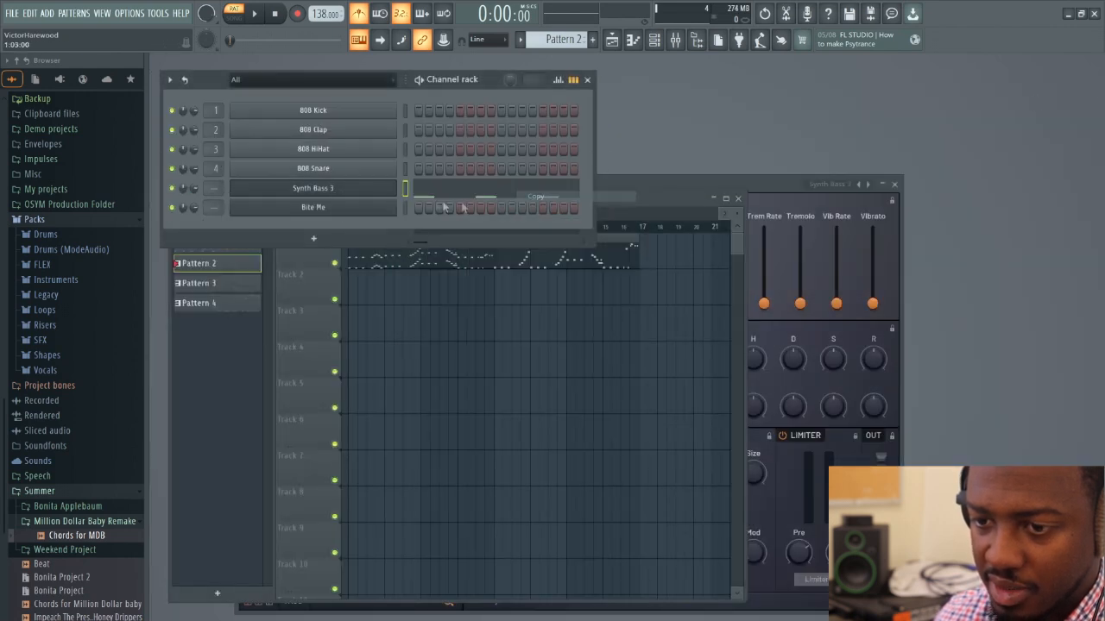
right_click(354, 219)
left_click(532, 226)
Transpose the Bite Me notes of Pattern 2 up one octave, play them briefly, and close the piano roll
left_click(442, 210)
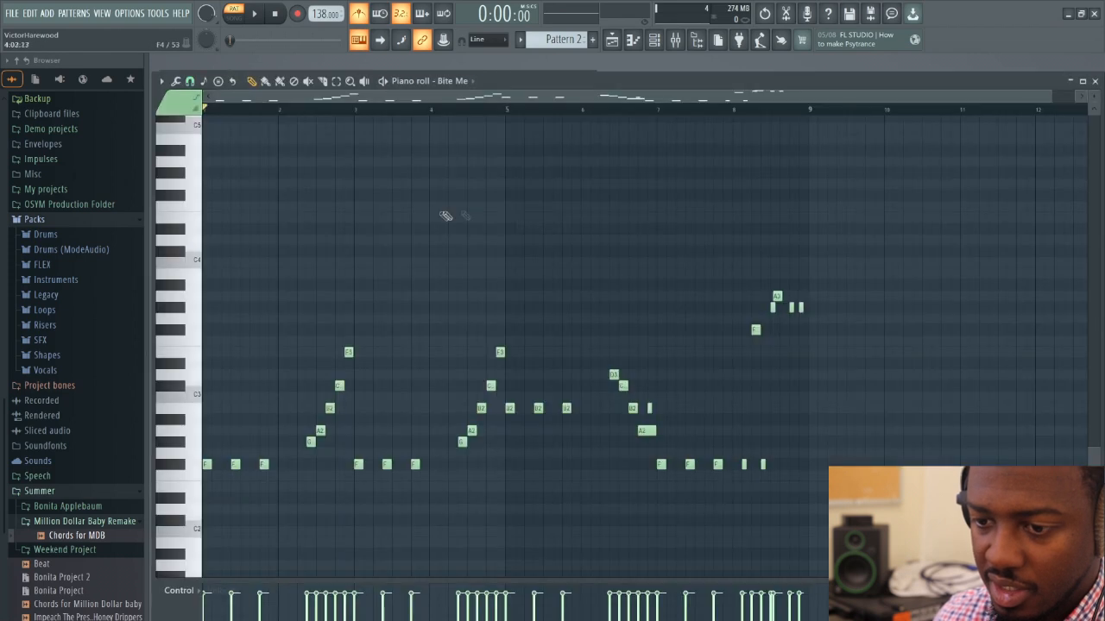
key("ctrl+Up")
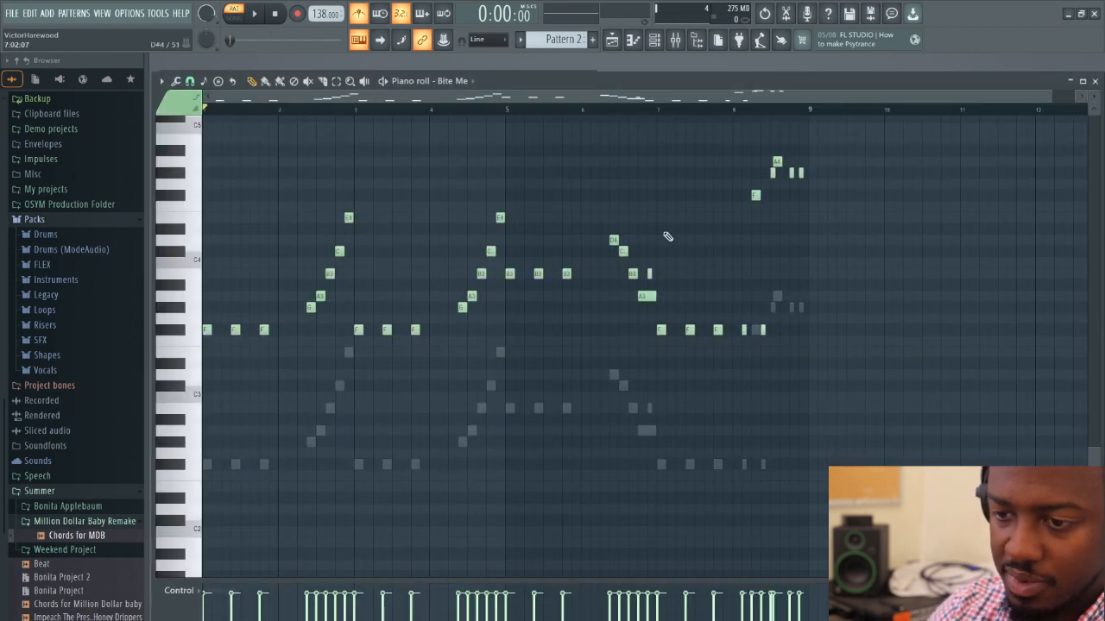
key("space")
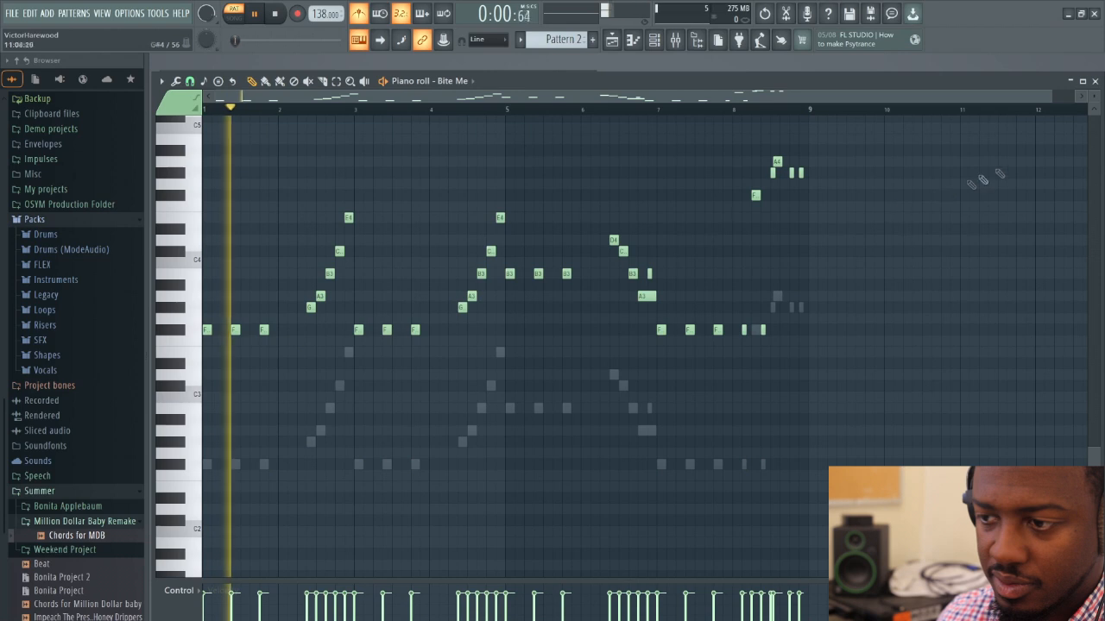
key("space")
left_click(1095, 81)
Bring up the Playlist and play the full arrangement from the start in song mode
left_click(611, 39)
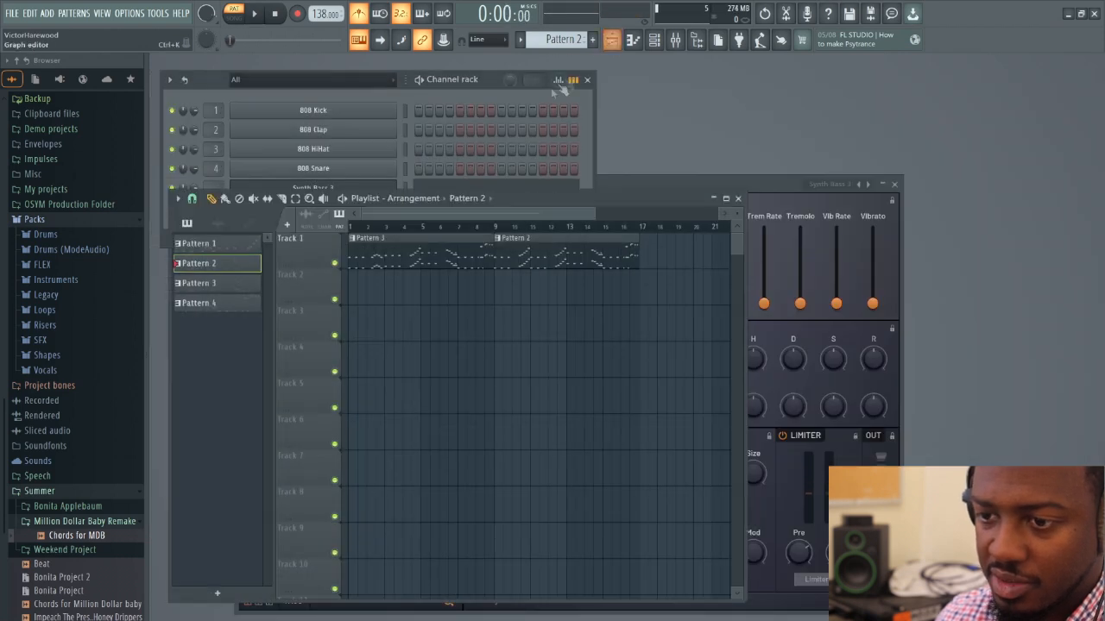
left_click(239, 17)
key("space")
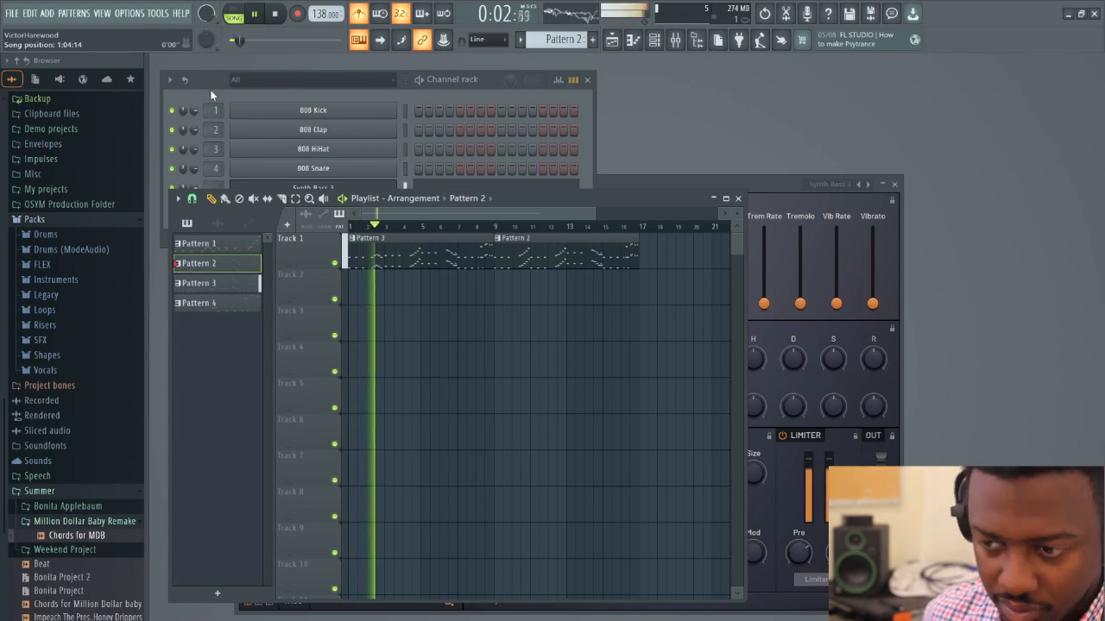
Turn off the metronome, listen to the arrangement up to bar 16, and stop playback
left_click(359, 13)
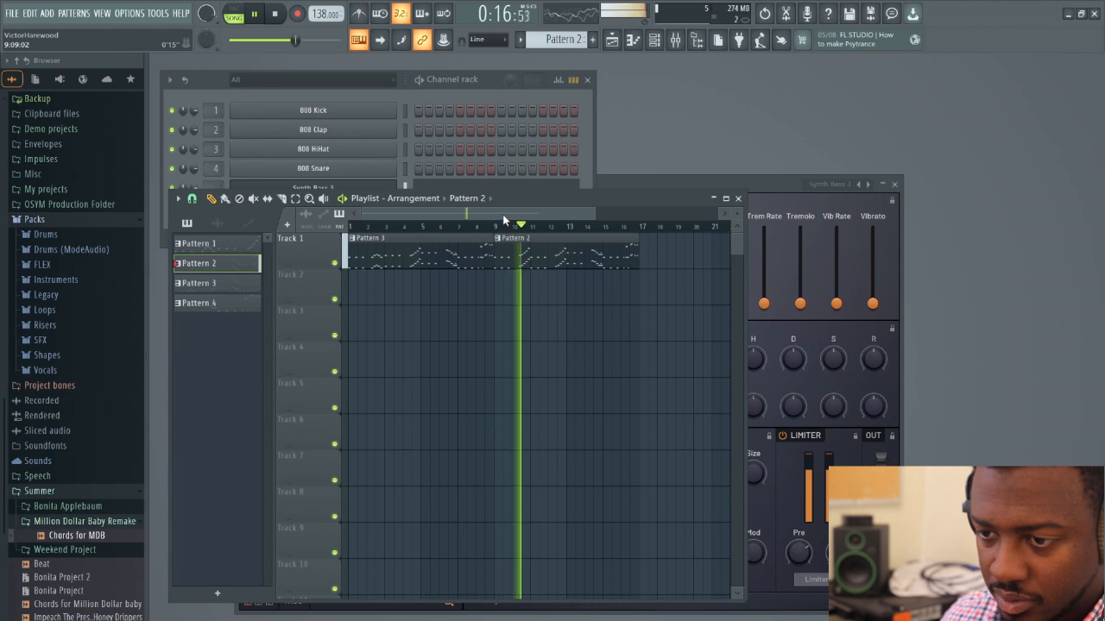
left_click_drag(593, 214, 611, 216)
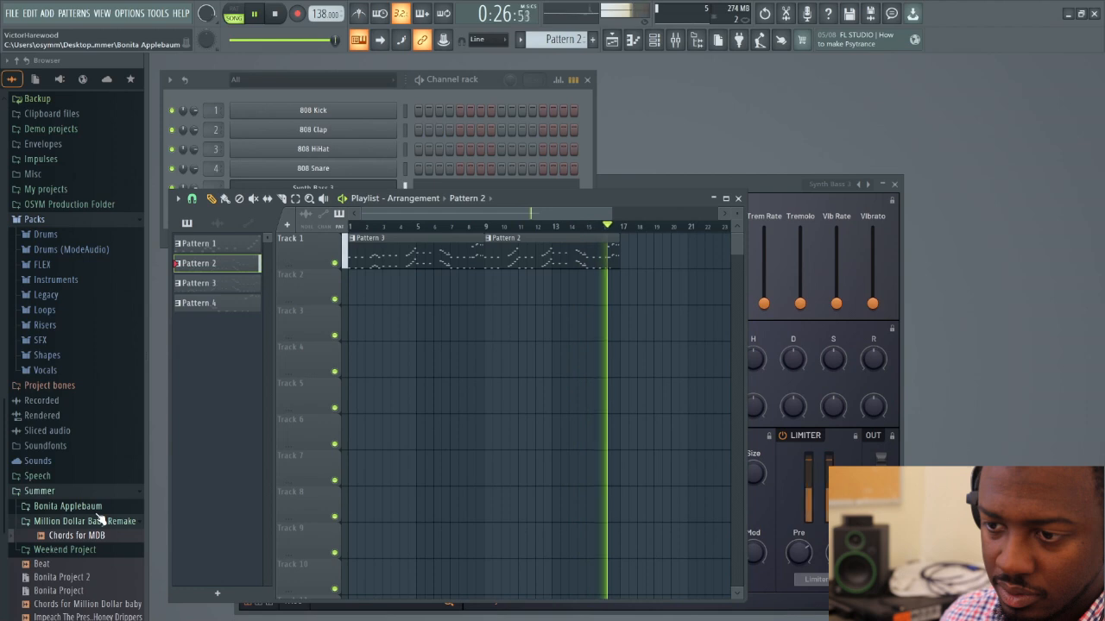
key("space")
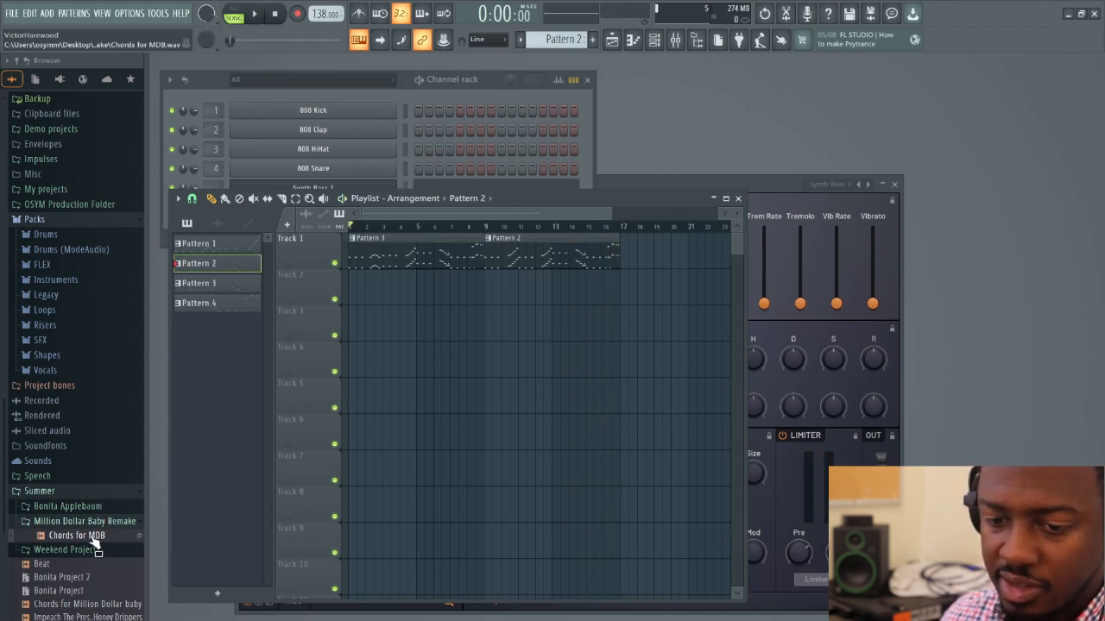
Place the Chords for MDB audio on Track 2 at bar 9 and play it against Pattern 2 up to bar 17
left_click_drag(93, 537, 522, 297)
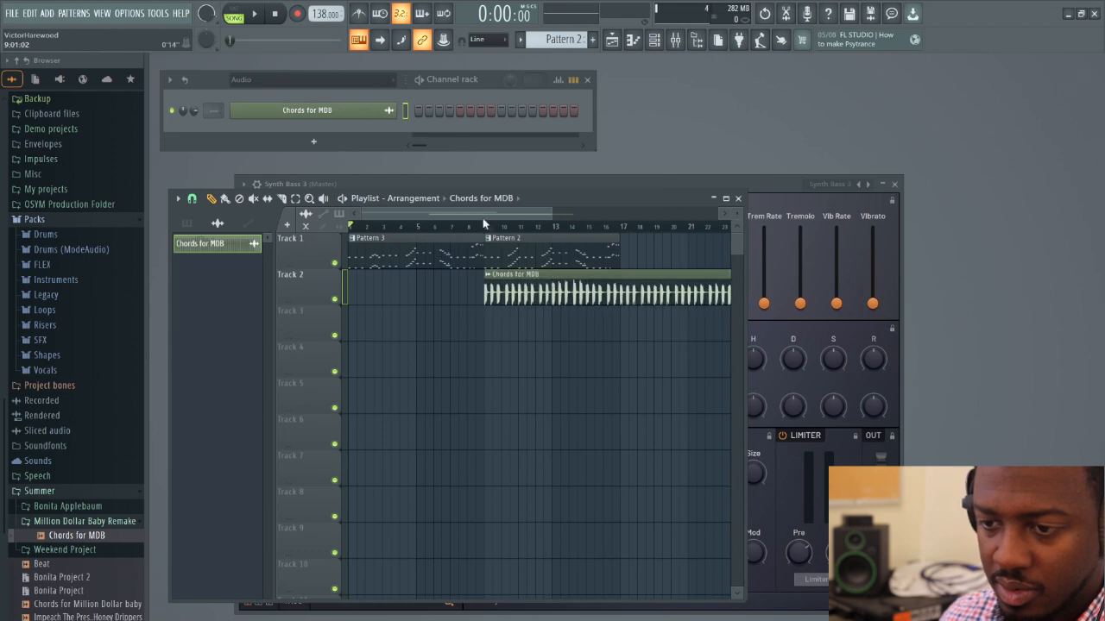
key("space")
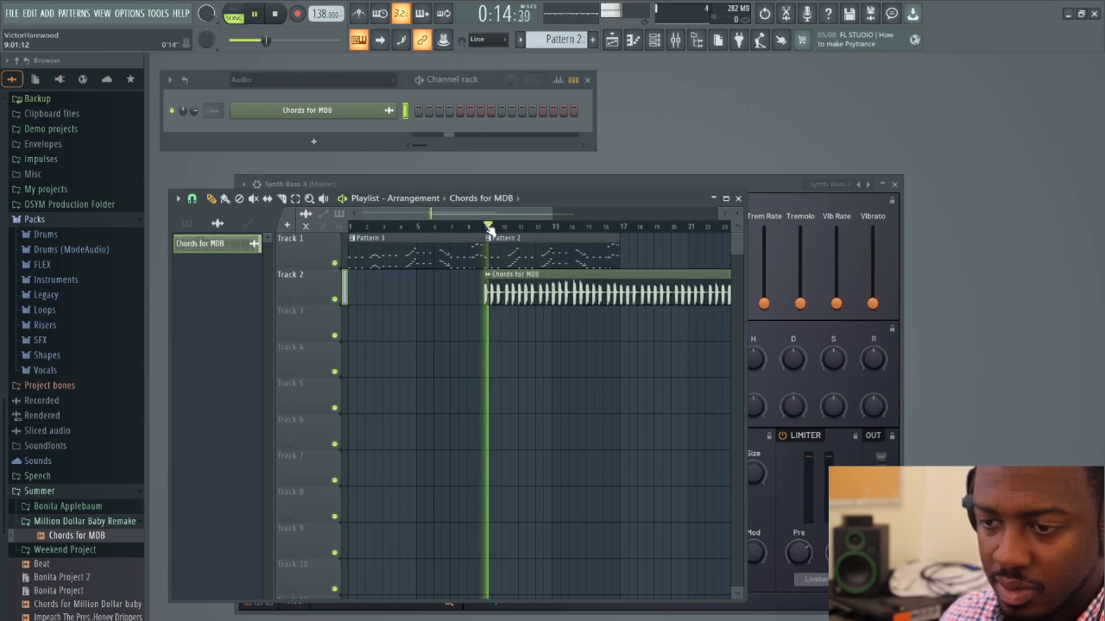
left_click_drag(552, 214, 670, 229)
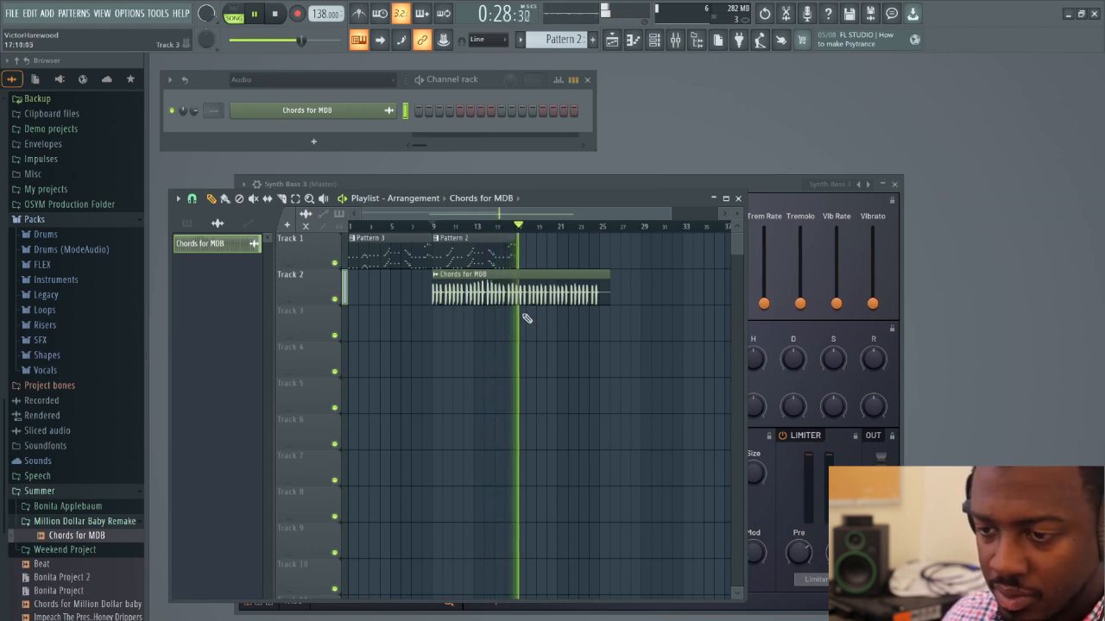
key("space")
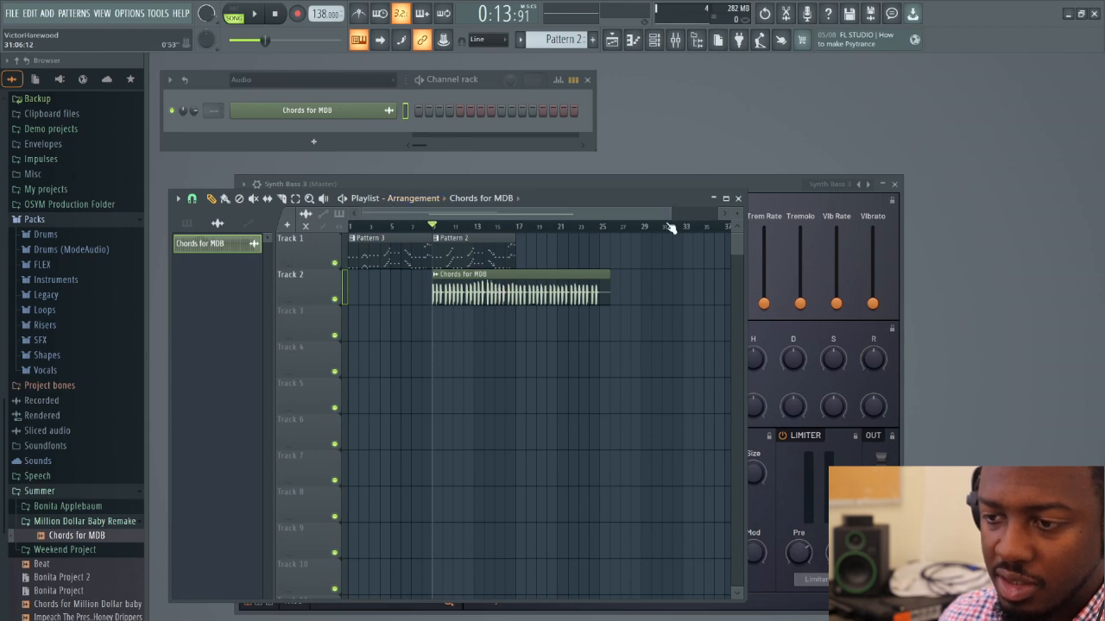
Delete the Chords for MDB clip from Track 2 of the Playlist
left_click_drag(669, 215, 594, 224)
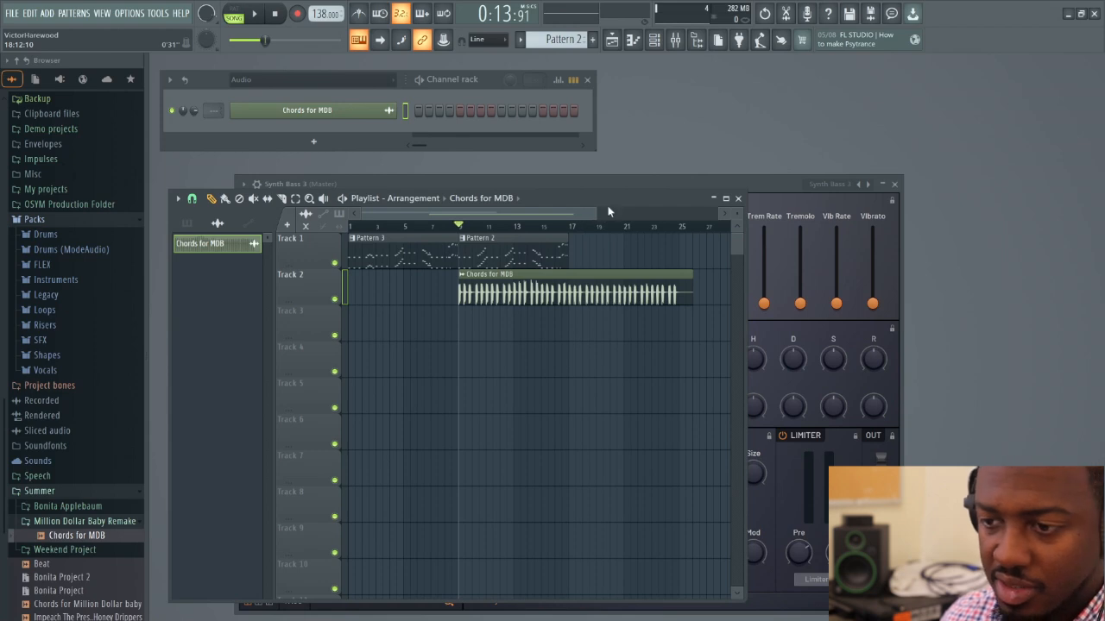
left_click_drag(596, 210, 566, 205)
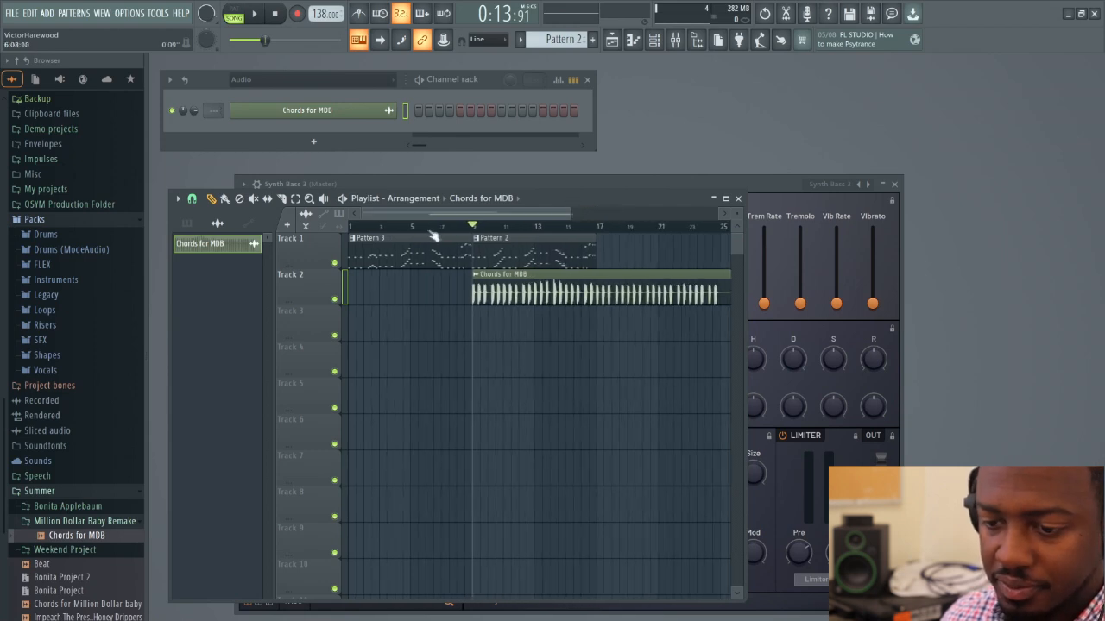
right_click(532, 290)
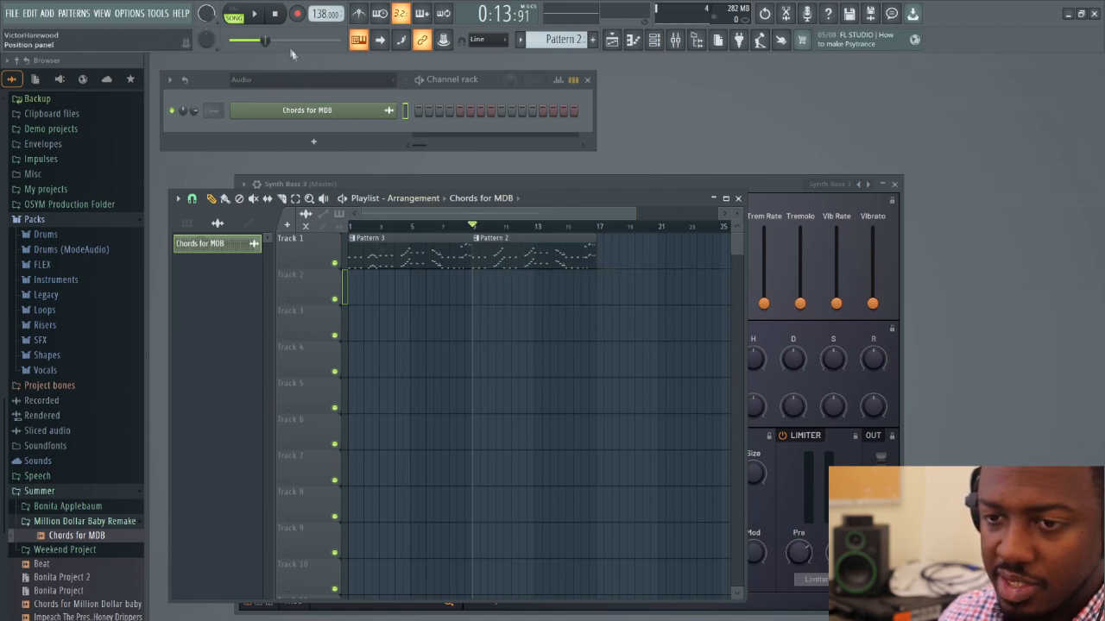
Render the full song as the WAV file Bass Line for MDB in Summer > Million Dollar Baby Remake, and close the Synth Bass 3 window
left_click(16, 12)
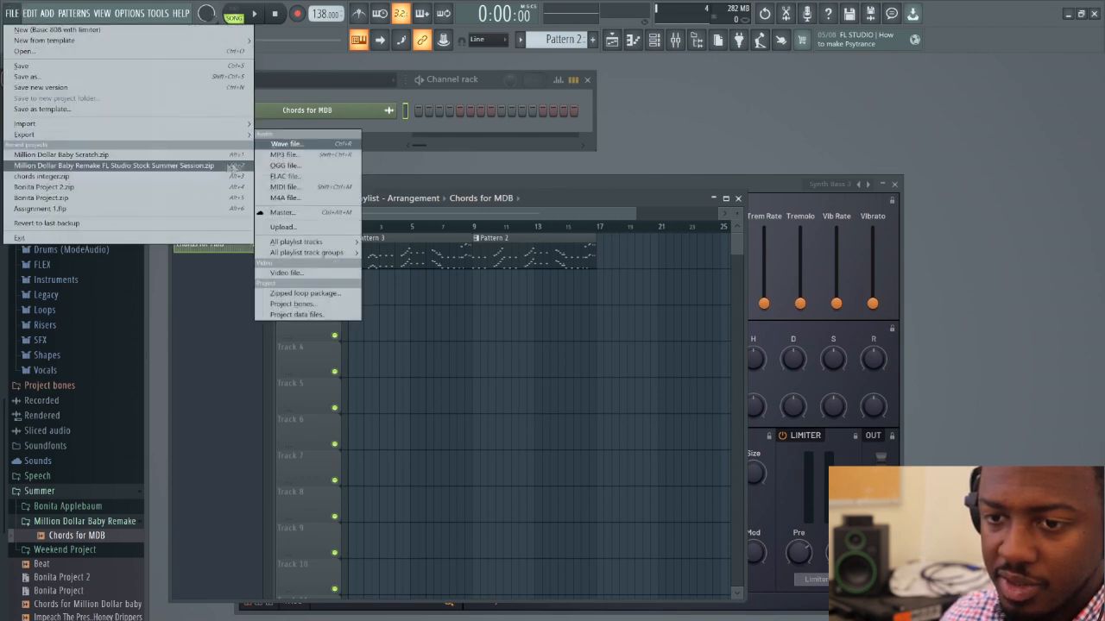
left_click(285, 143)
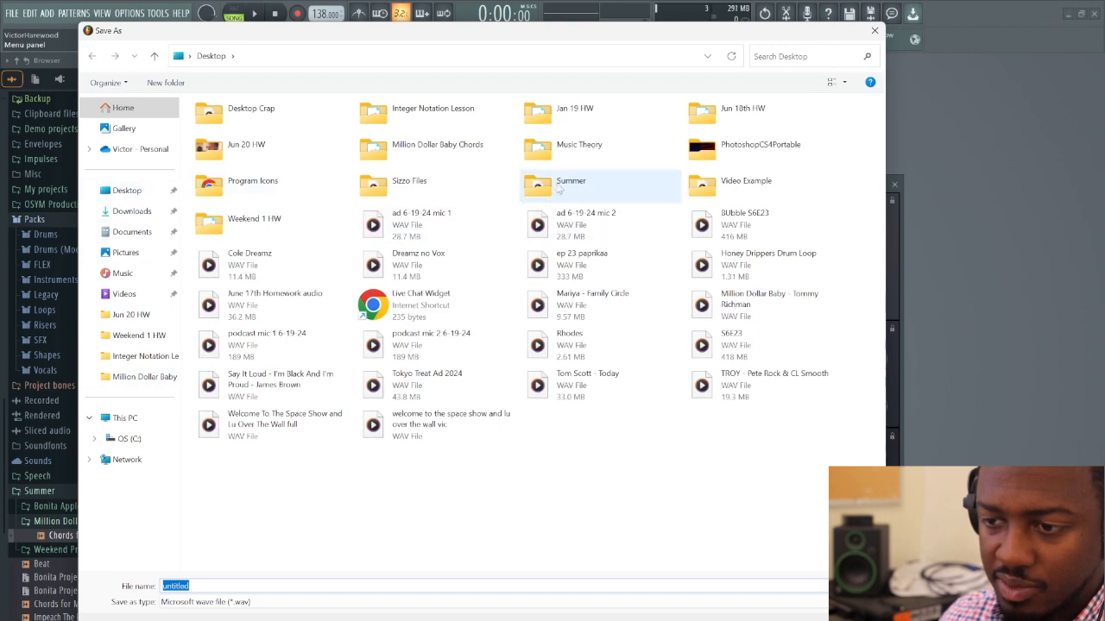
double_click(552, 183)
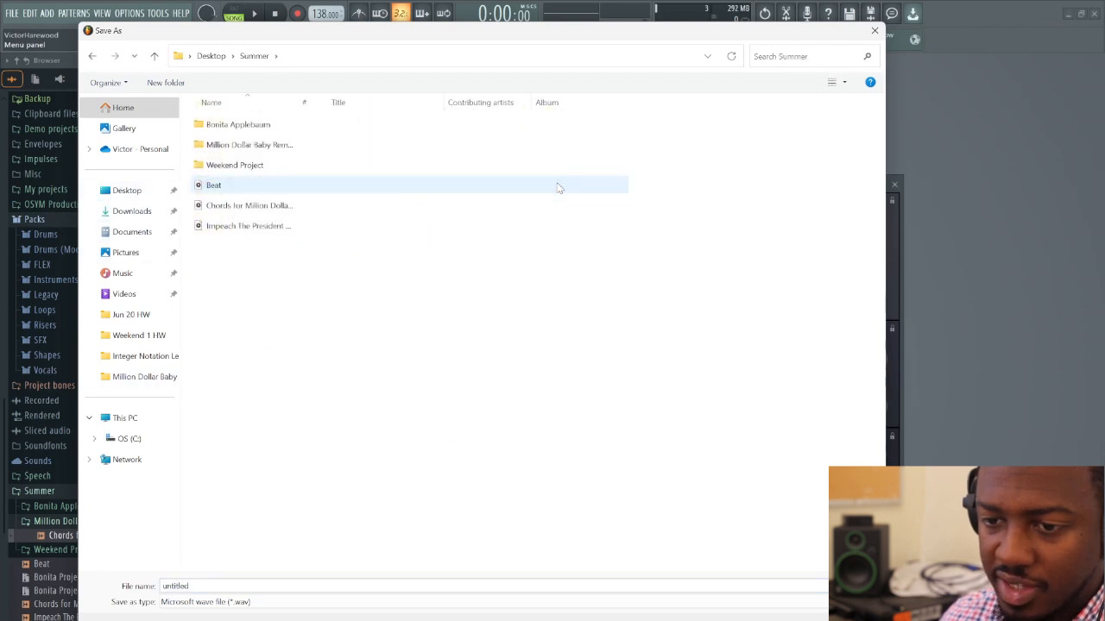
double_click(255, 145)
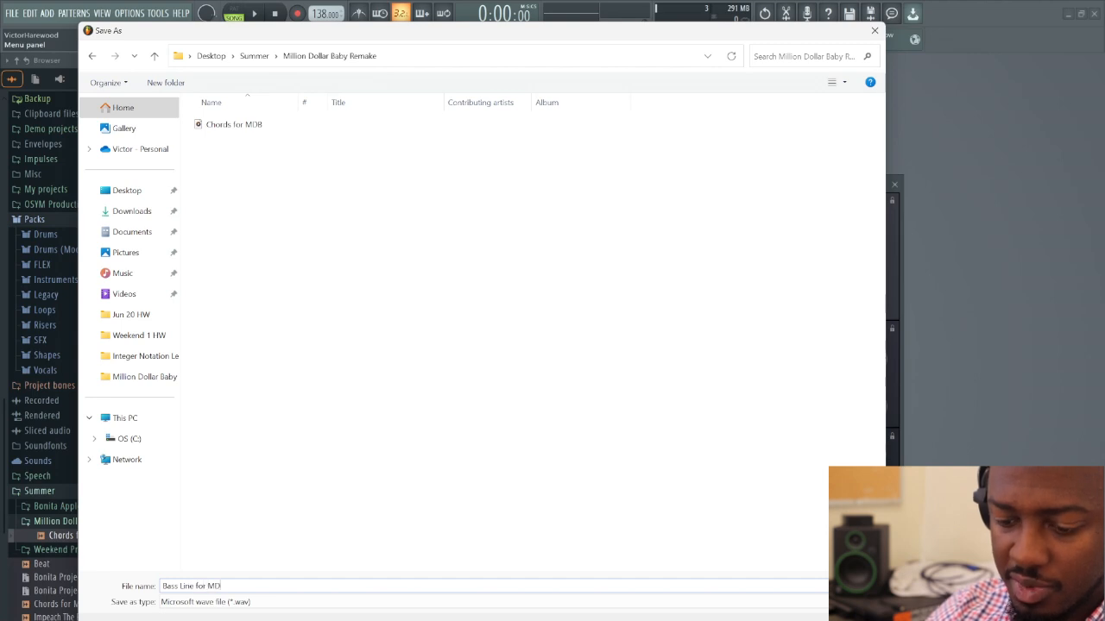
key("Return")
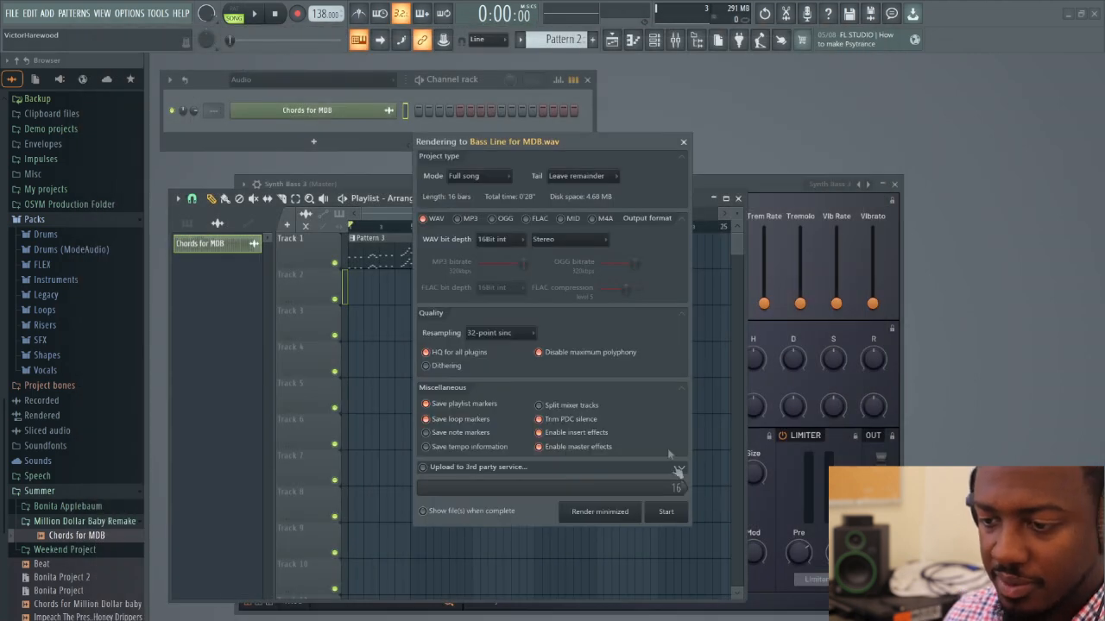
left_click(666, 512)
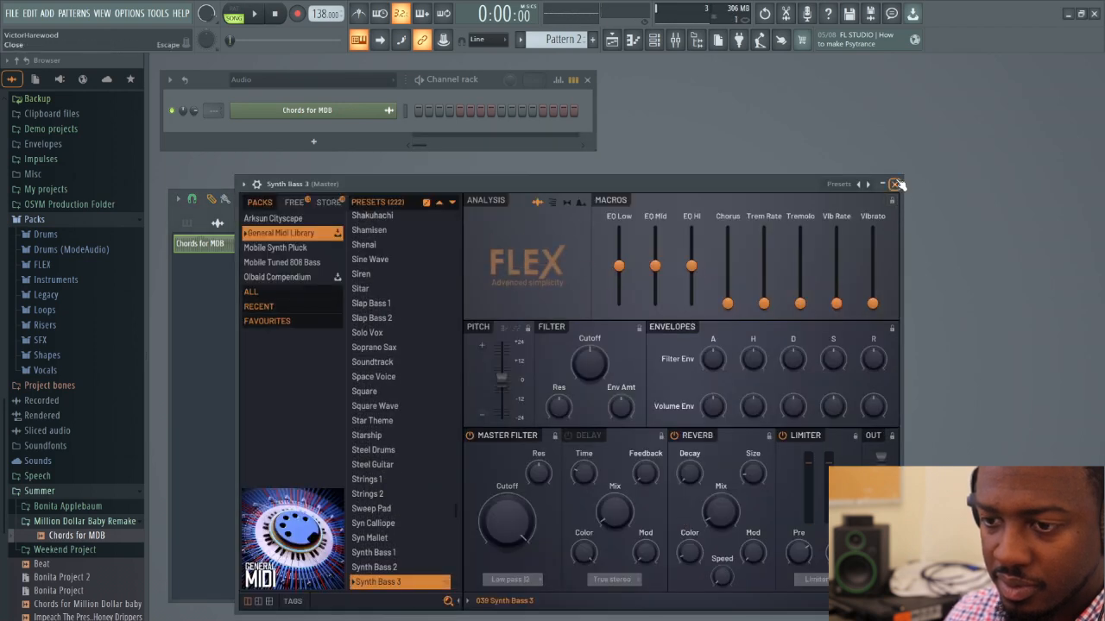
left_click(896, 184)
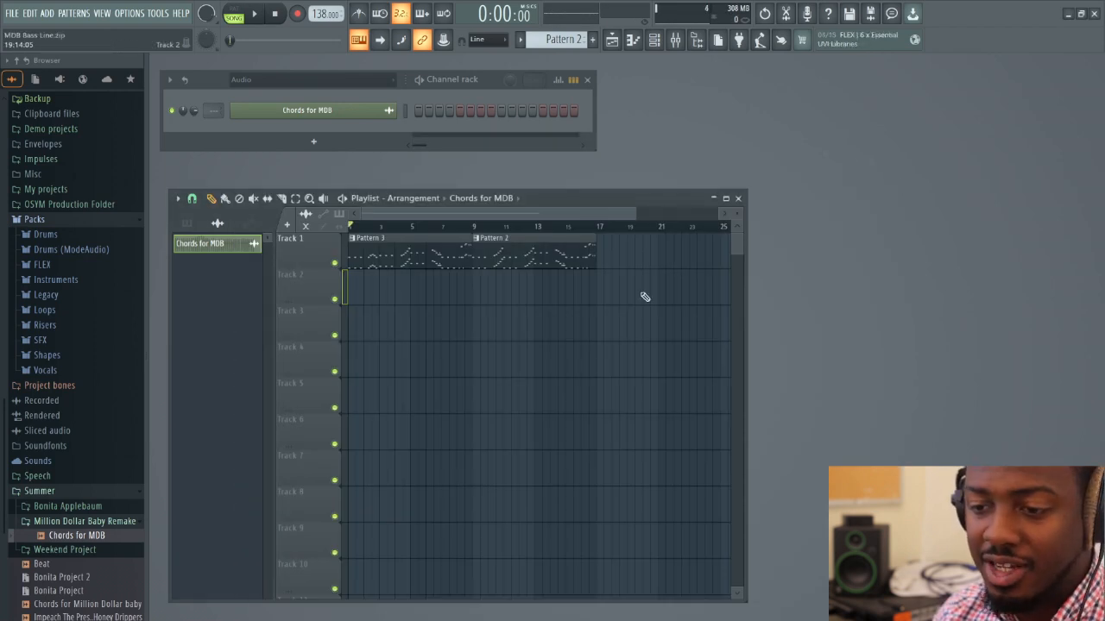